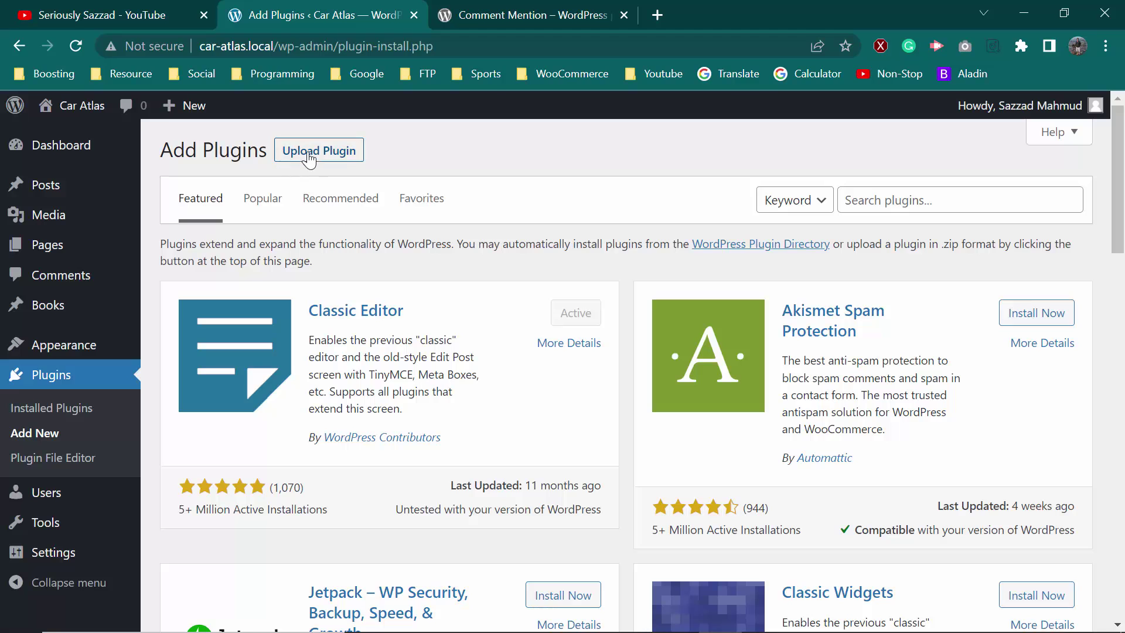
Upload comment-mention.1.3.2.zip through Upload Plugin, install it, and activate it
click(306, 157)
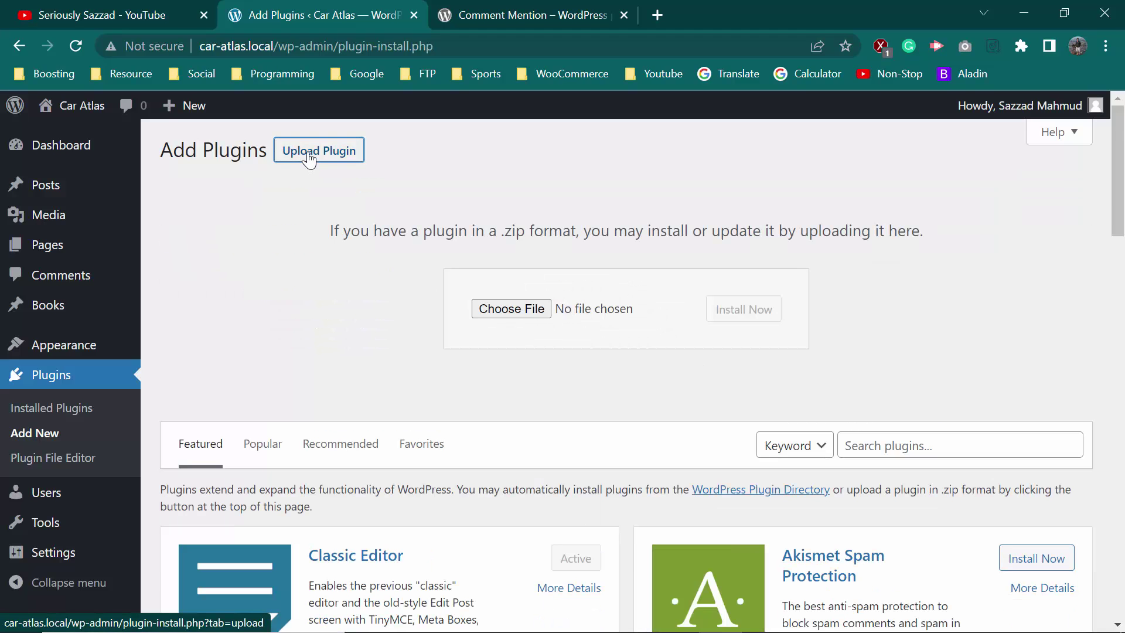
click(531, 310)
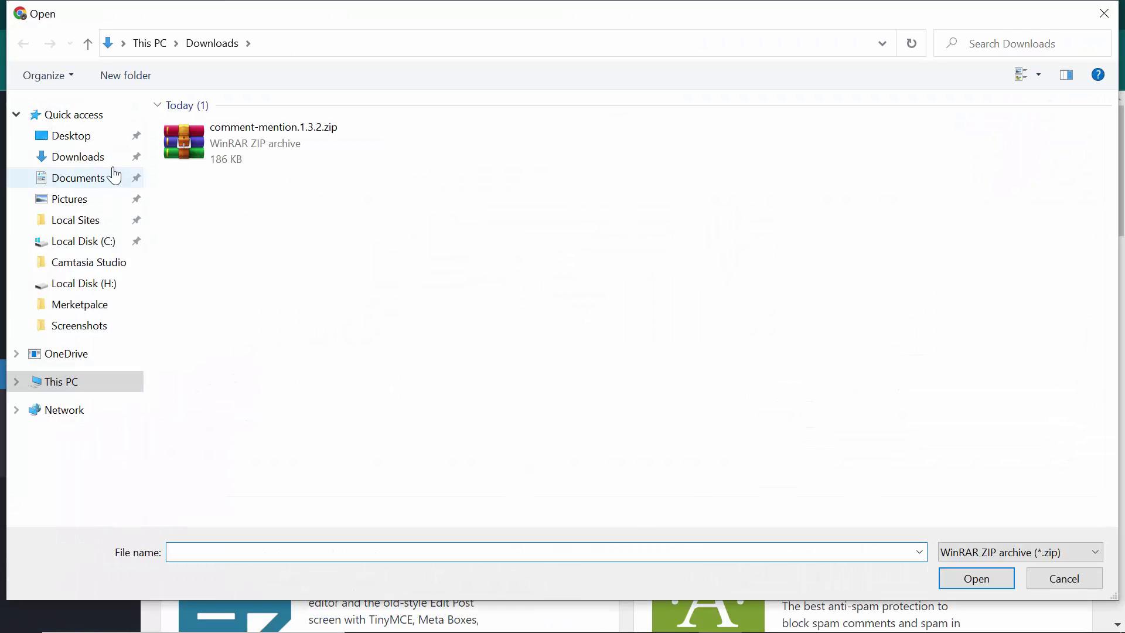
click(249, 153)
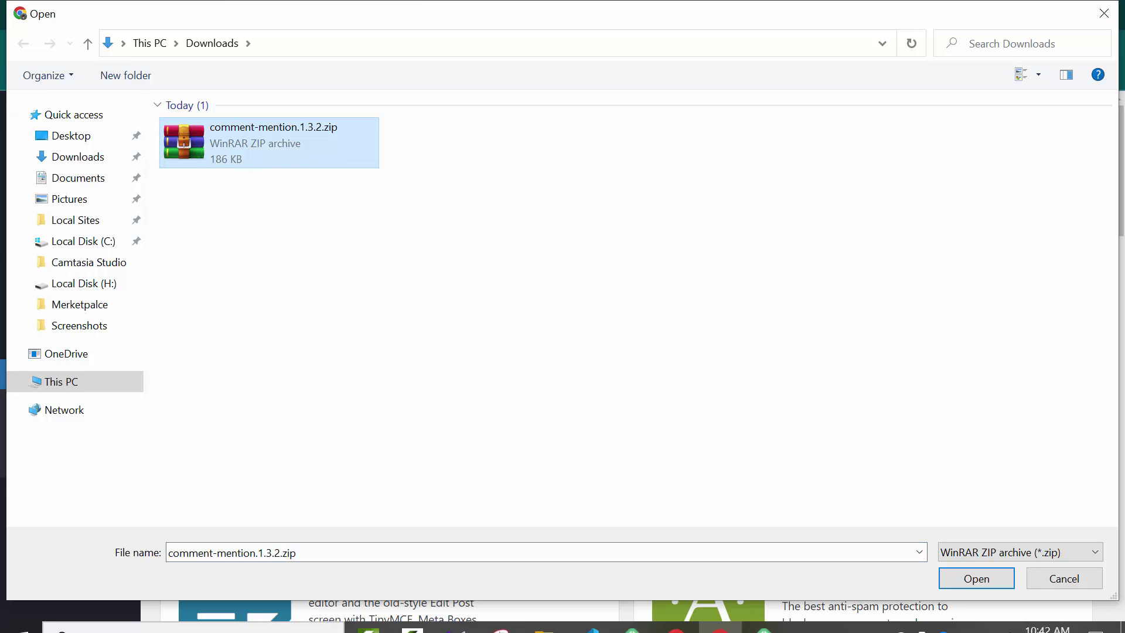
click(993, 581)
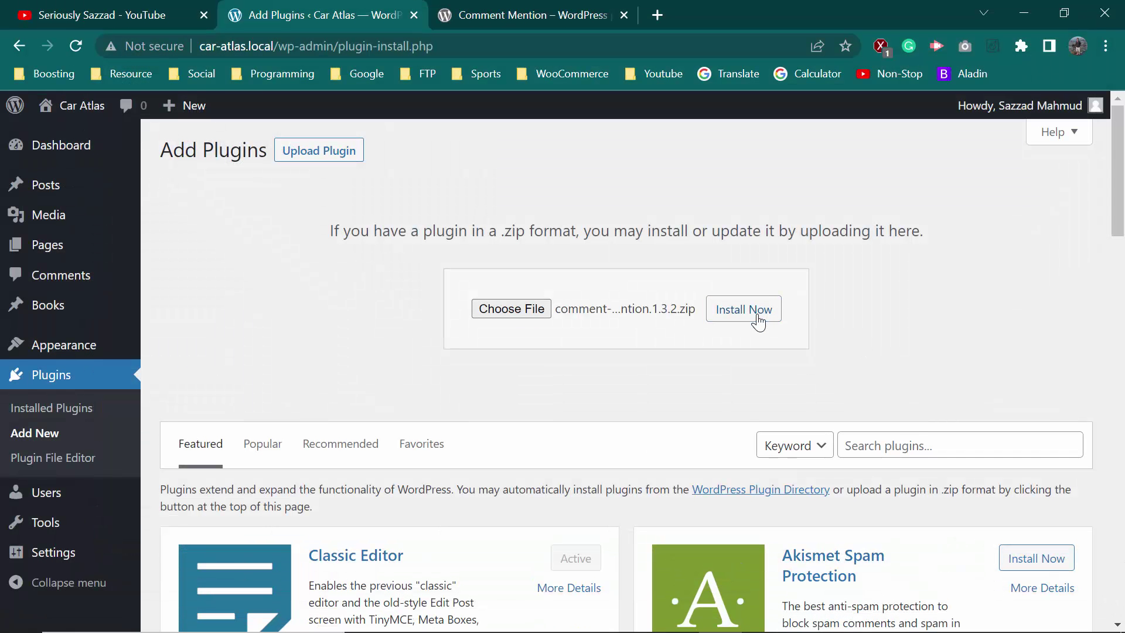
click(756, 316)
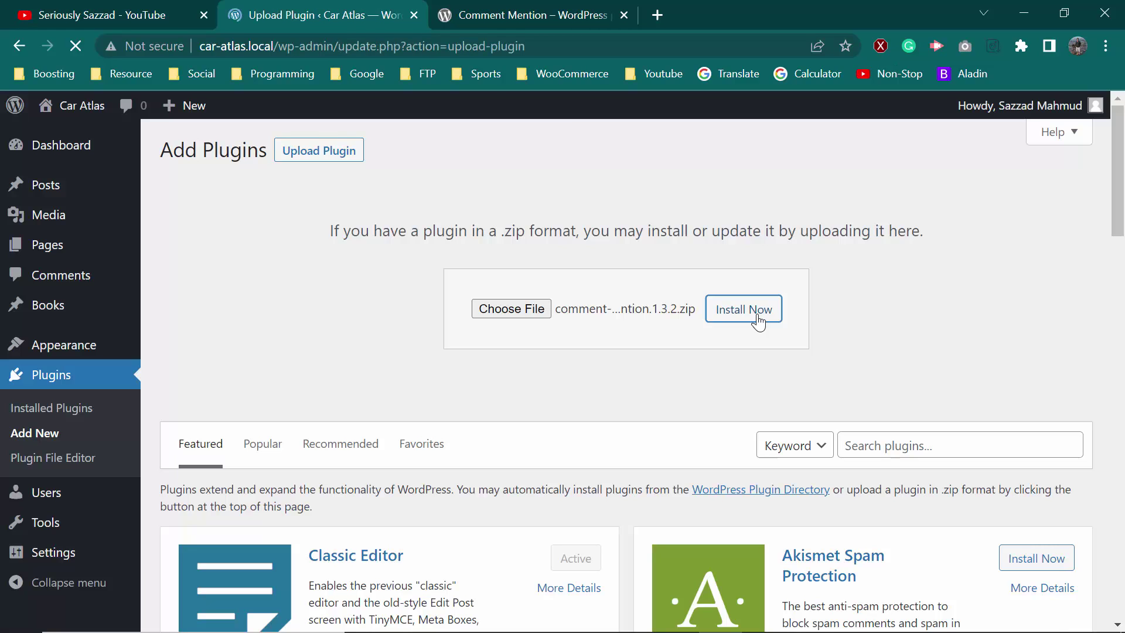
click(210, 305)
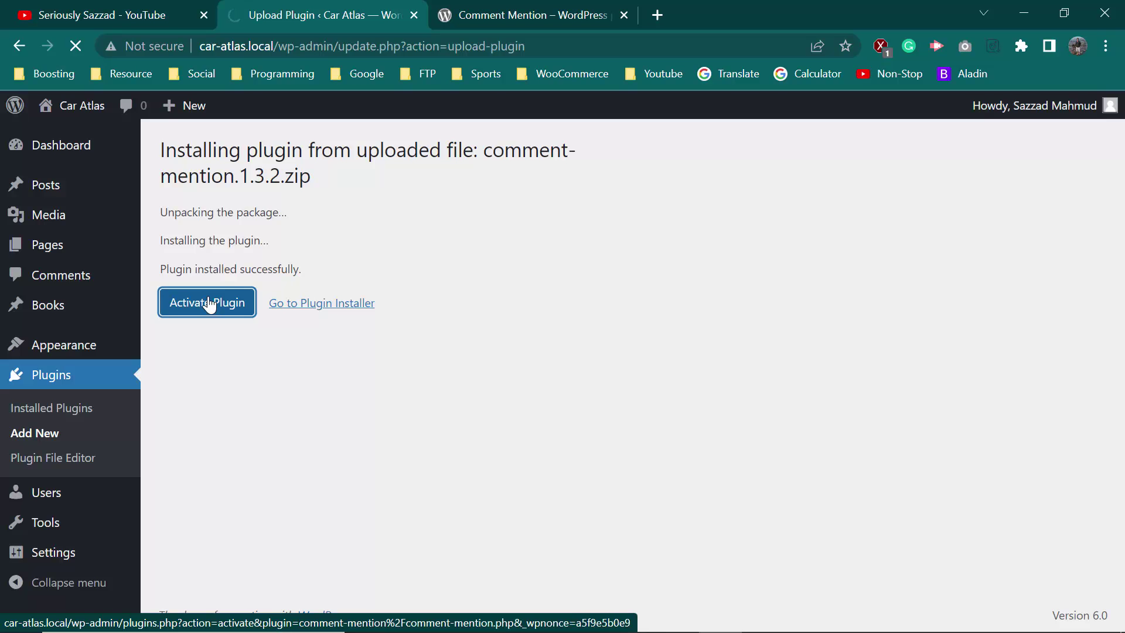
Review the Comment Mention email content and its #post_name# placeholder link, then view the Users list
scroll(233, 565, down, 5)
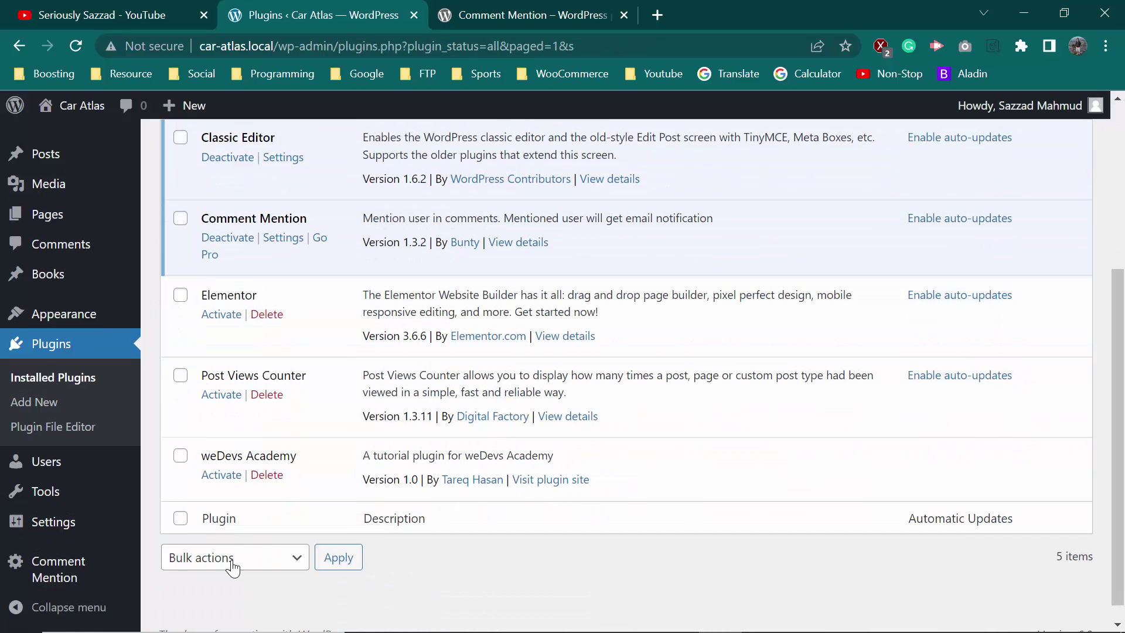
click(56, 576)
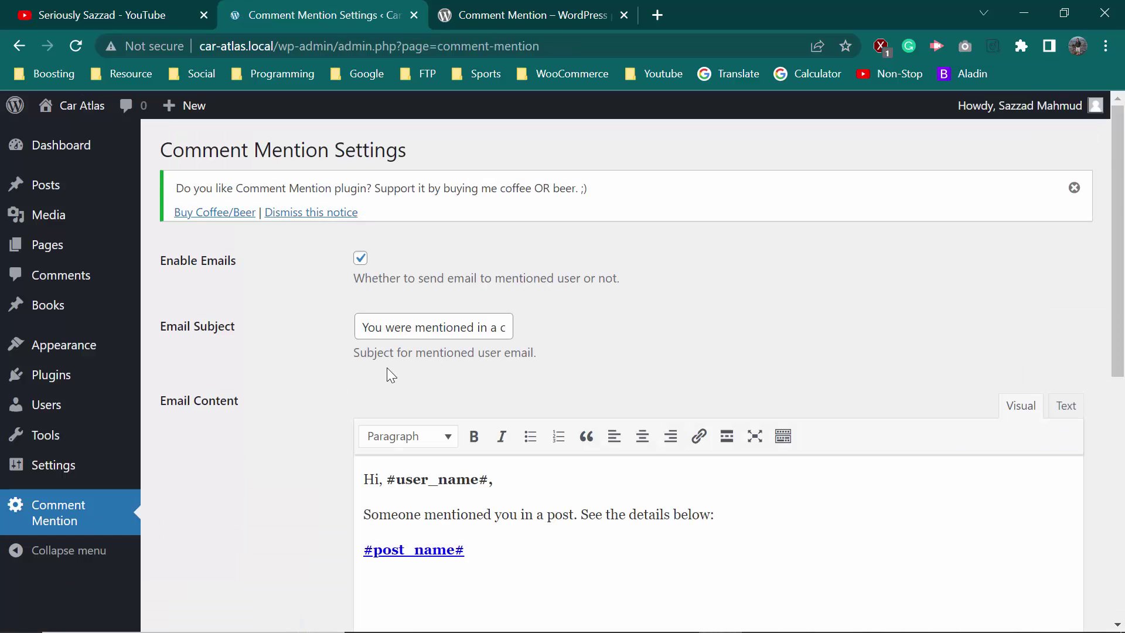
scroll(495, 442, down, 3)
scroll(494, 442, up, 2)
click(500, 465)
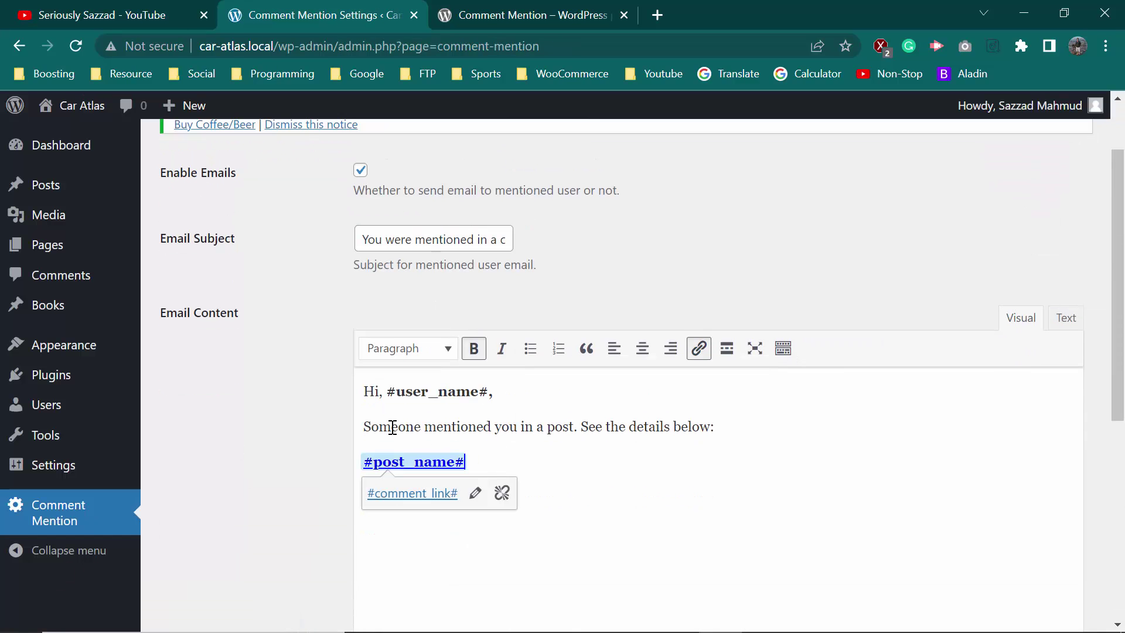
double_click(474, 427)
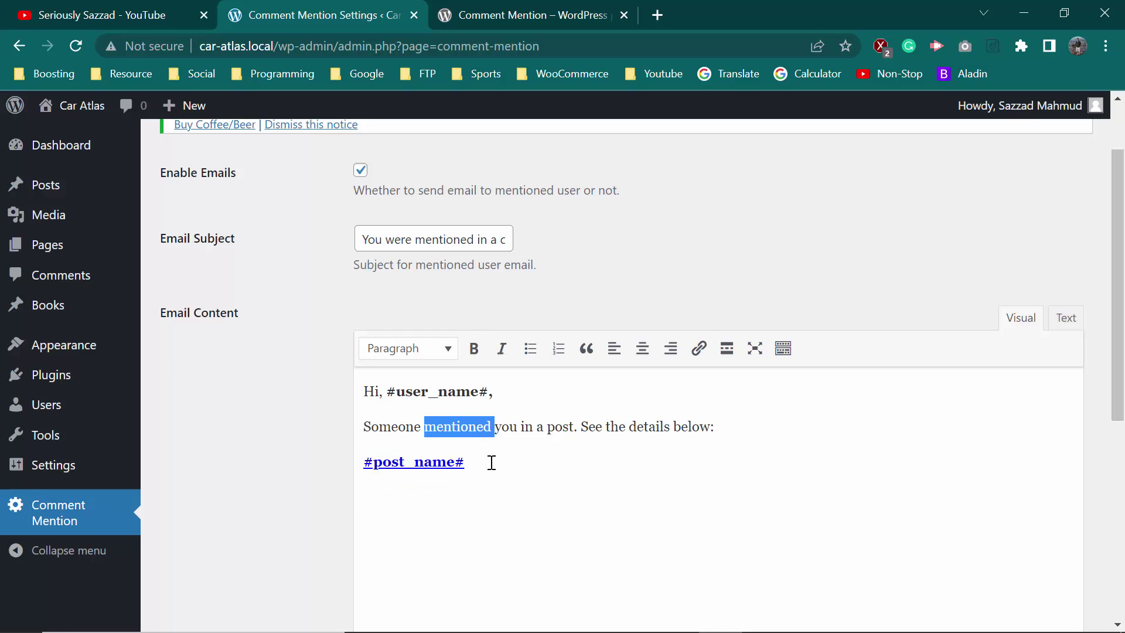
click(492, 462)
click(705, 430)
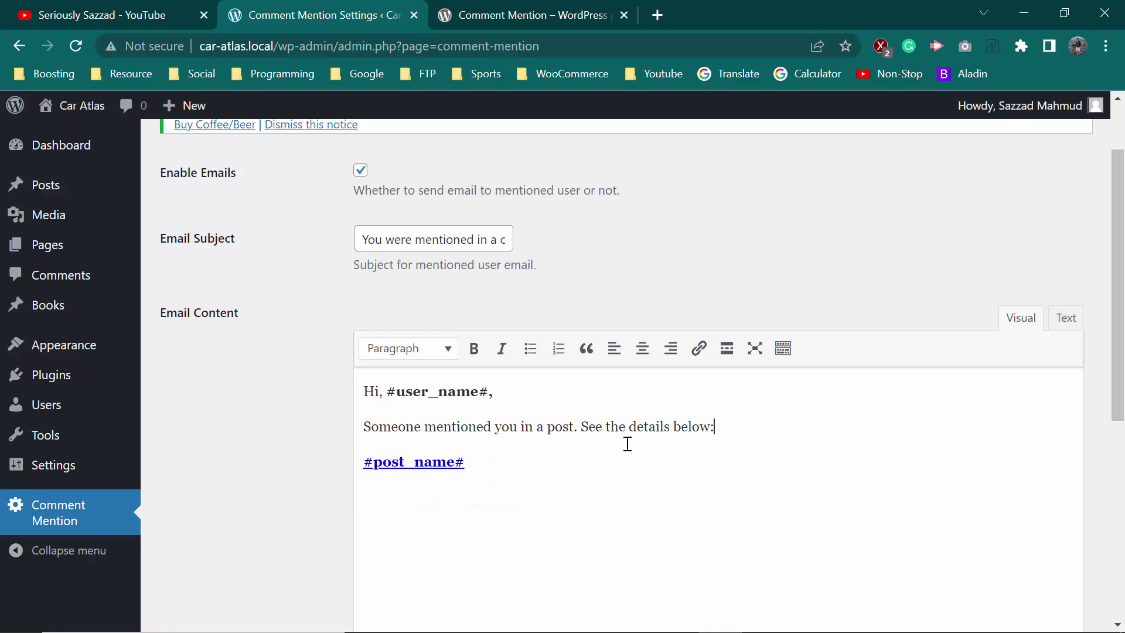
double_click(490, 460)
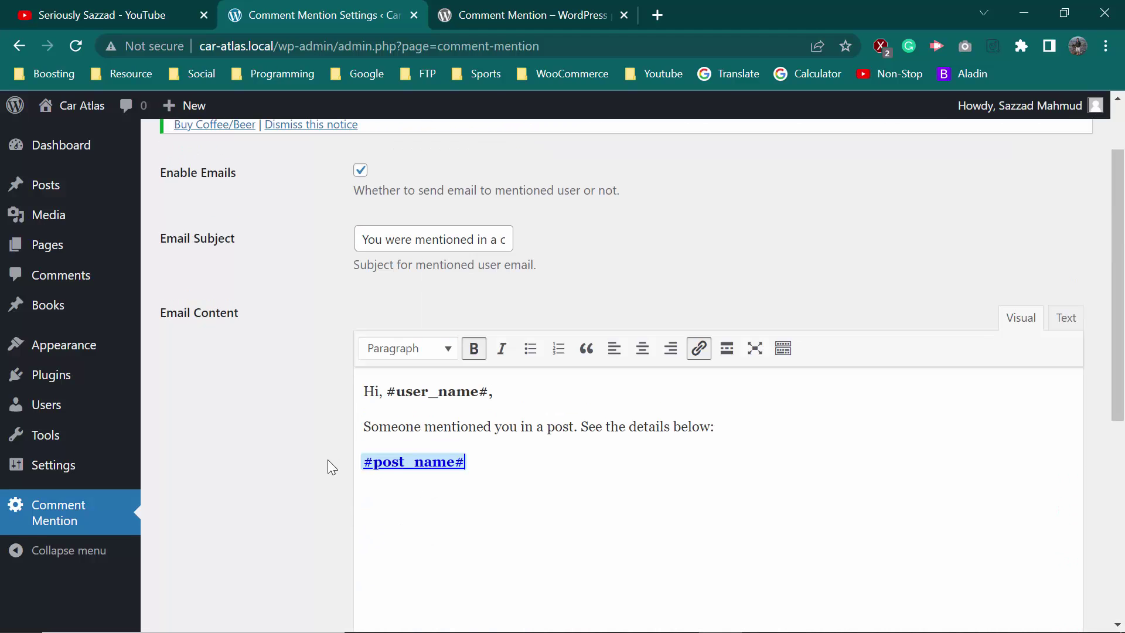
scroll(199, 477, up, 2)
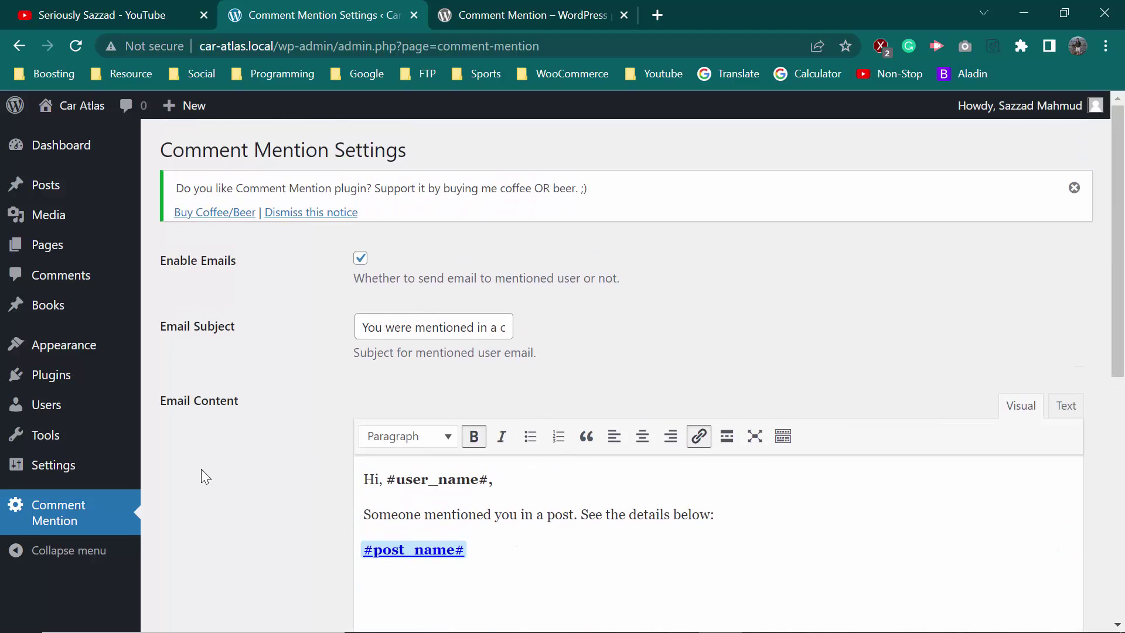
click(47, 404)
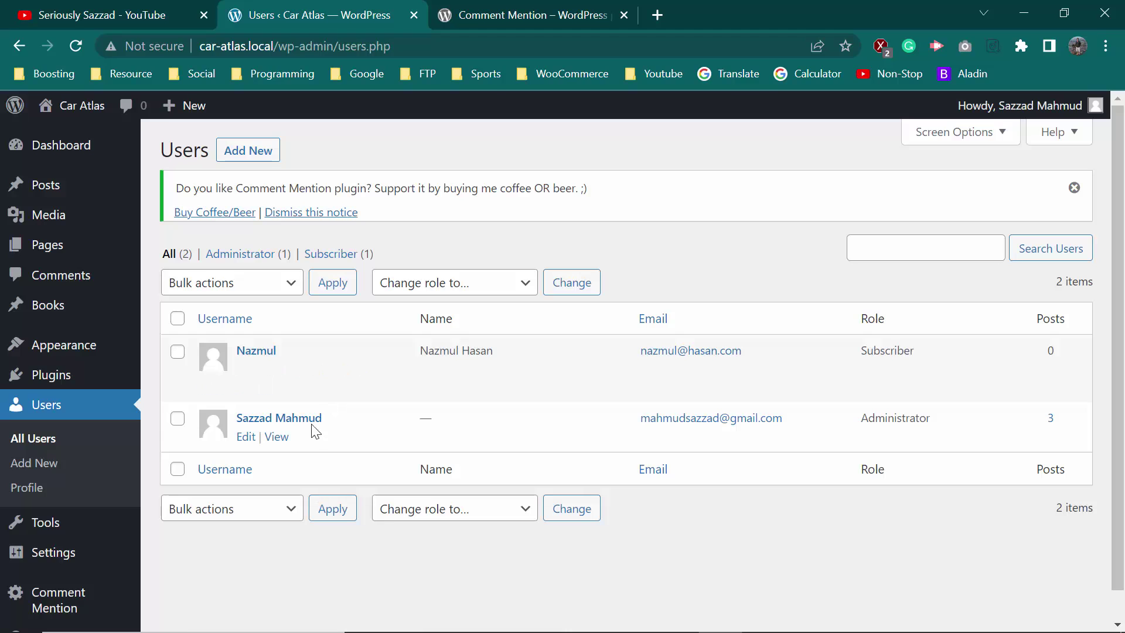
From All Posts, open the top post's View link in a new tab and switch to it
mouse_move(104, 350)
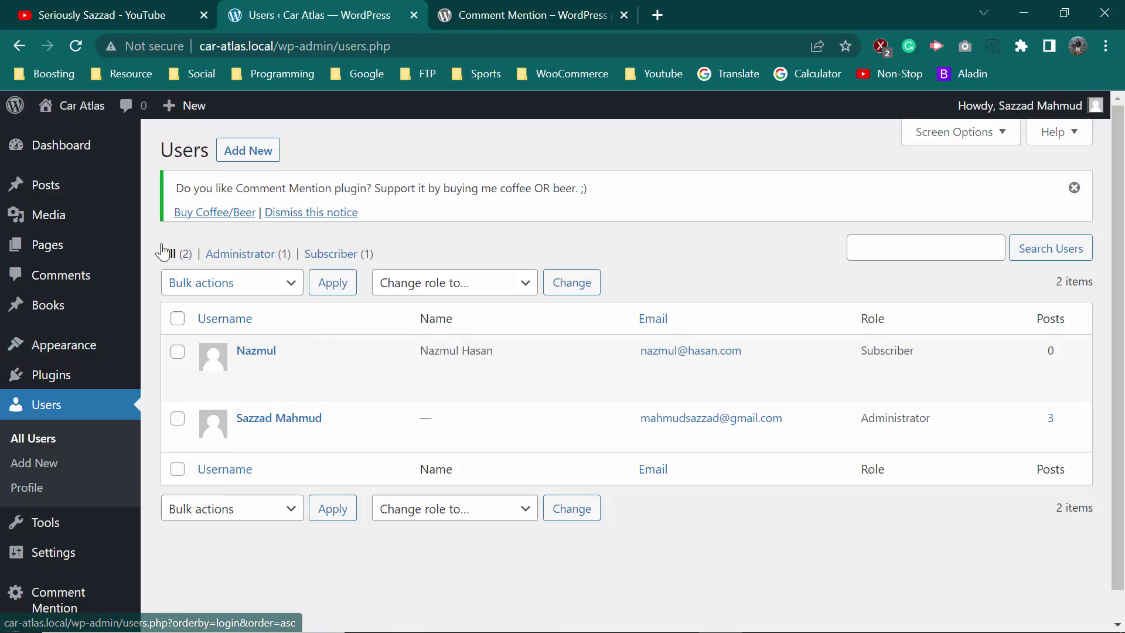
click(53, 187)
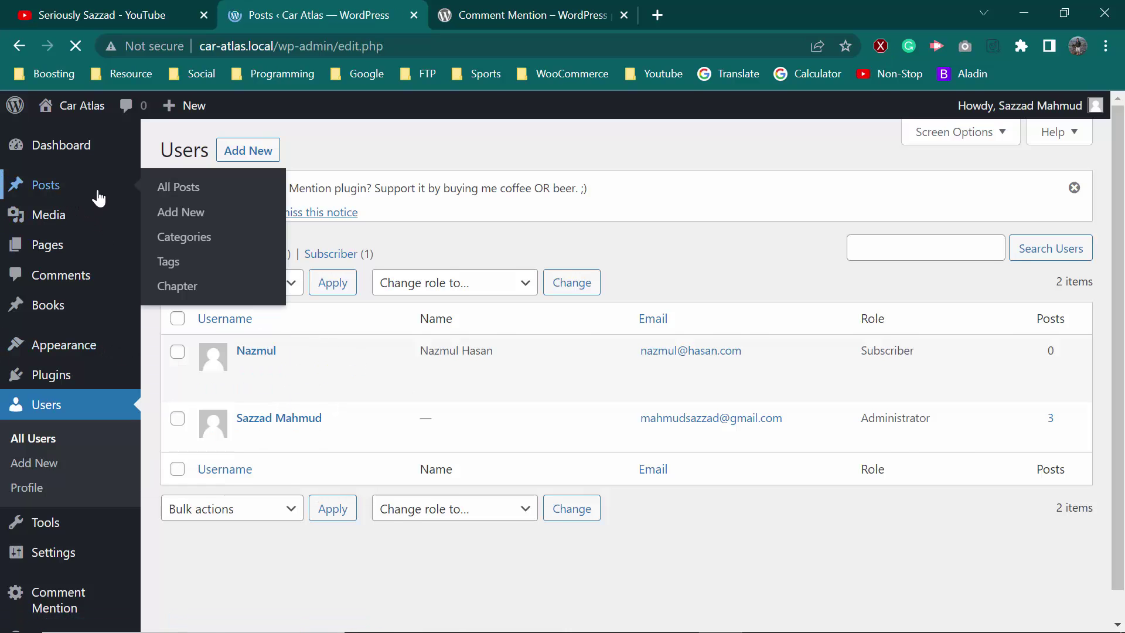
scroll(326, 410, down, 2)
scroll(327, 410, up, 1)
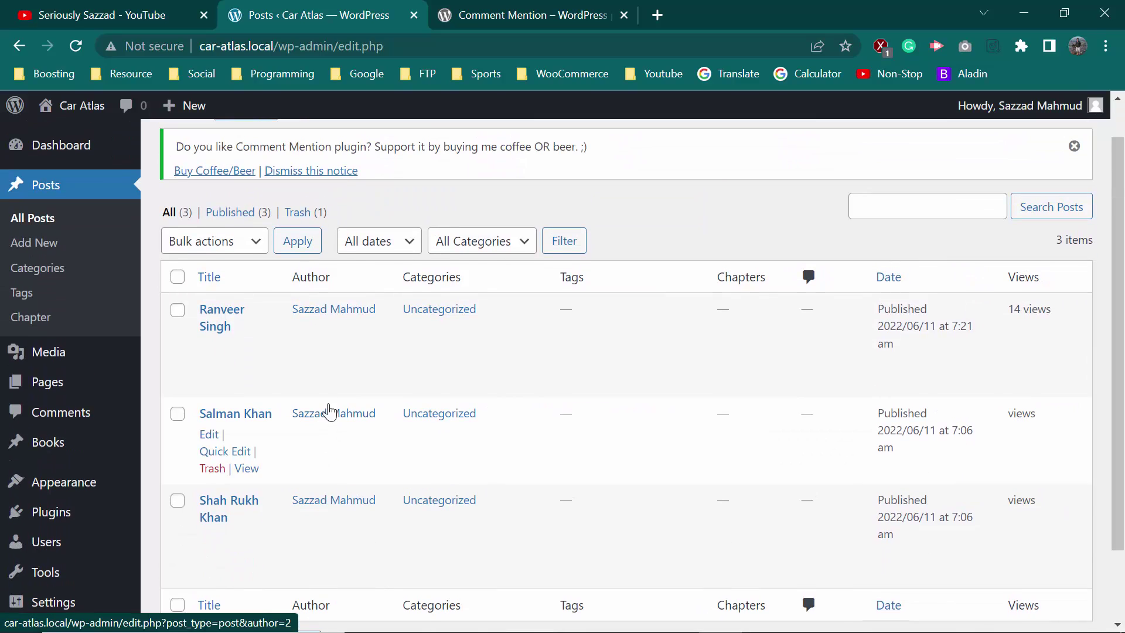
right_click(246, 382)
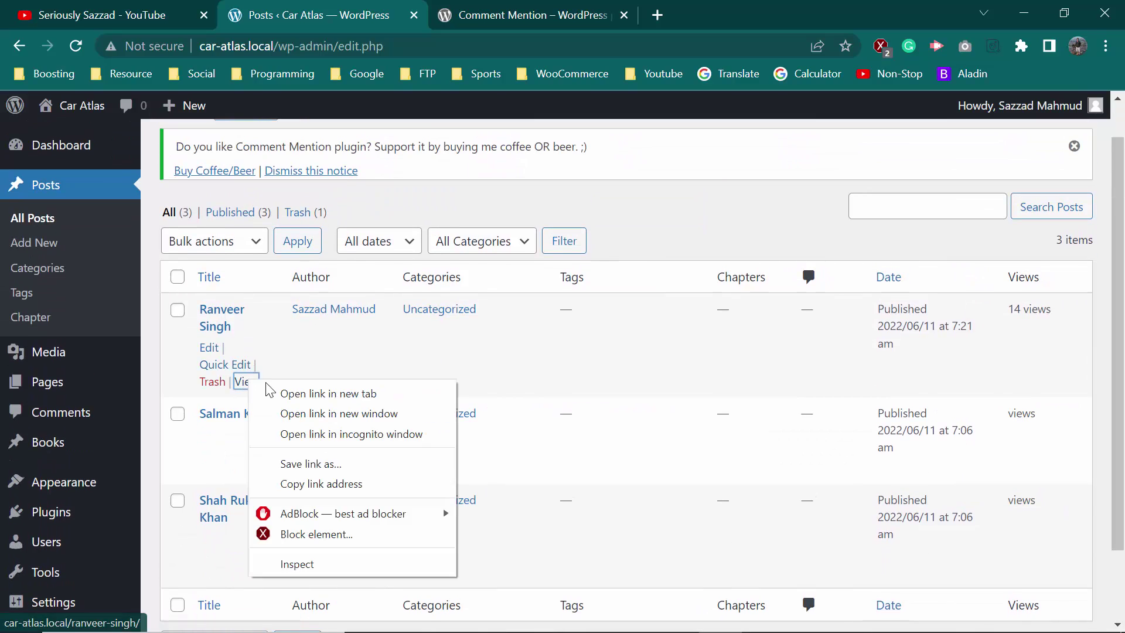
click(317, 391)
click(504, 19)
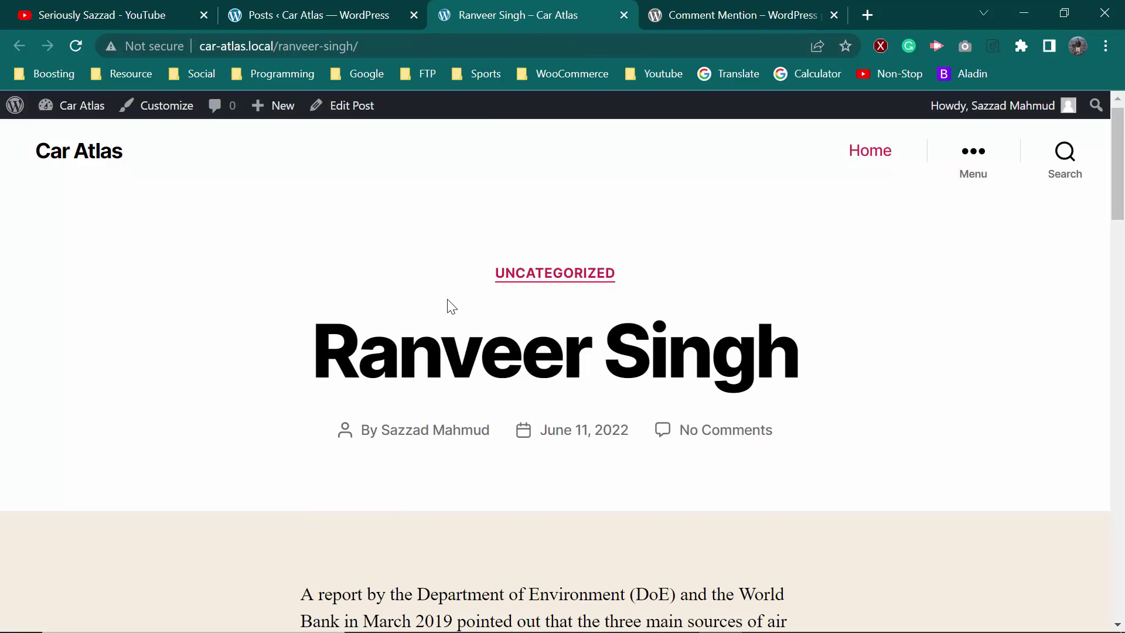
Post a comment 'Hello @…', picking the subscriber from the mention suggestions, asking how they are
scroll(448, 308, down, 10)
scroll(449, 308, down, 8)
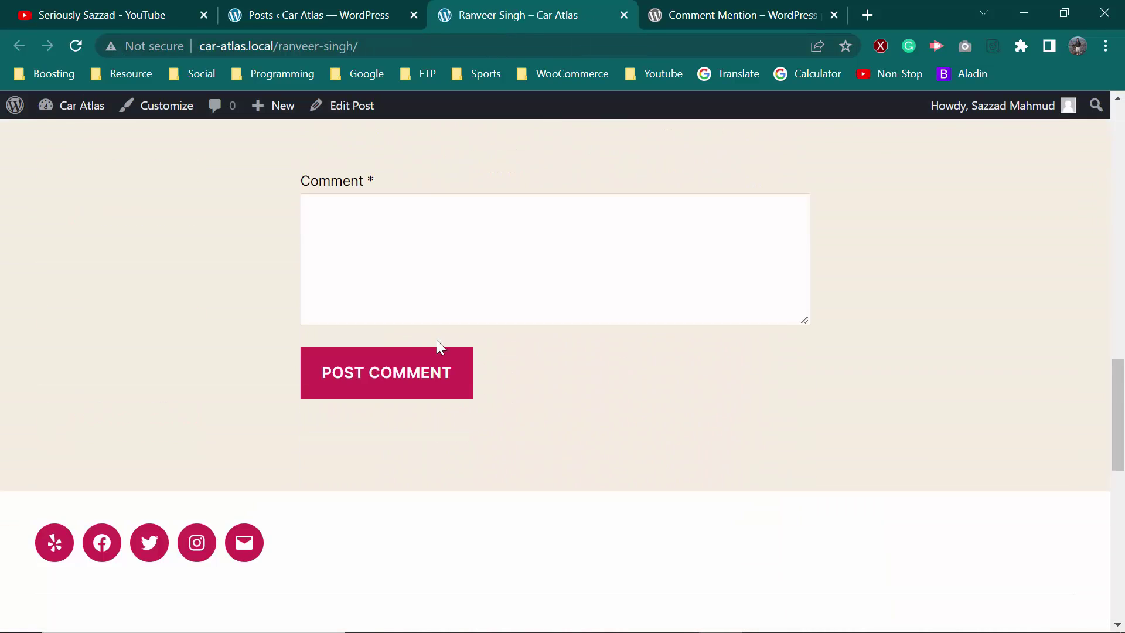
click(388, 235)
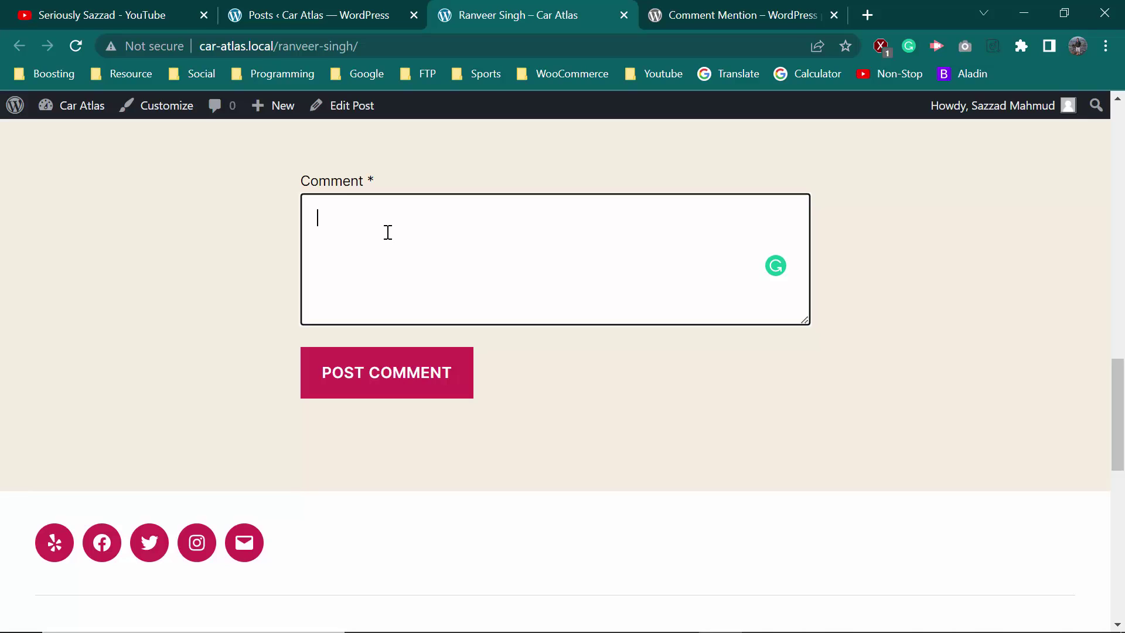
text(Hello @)
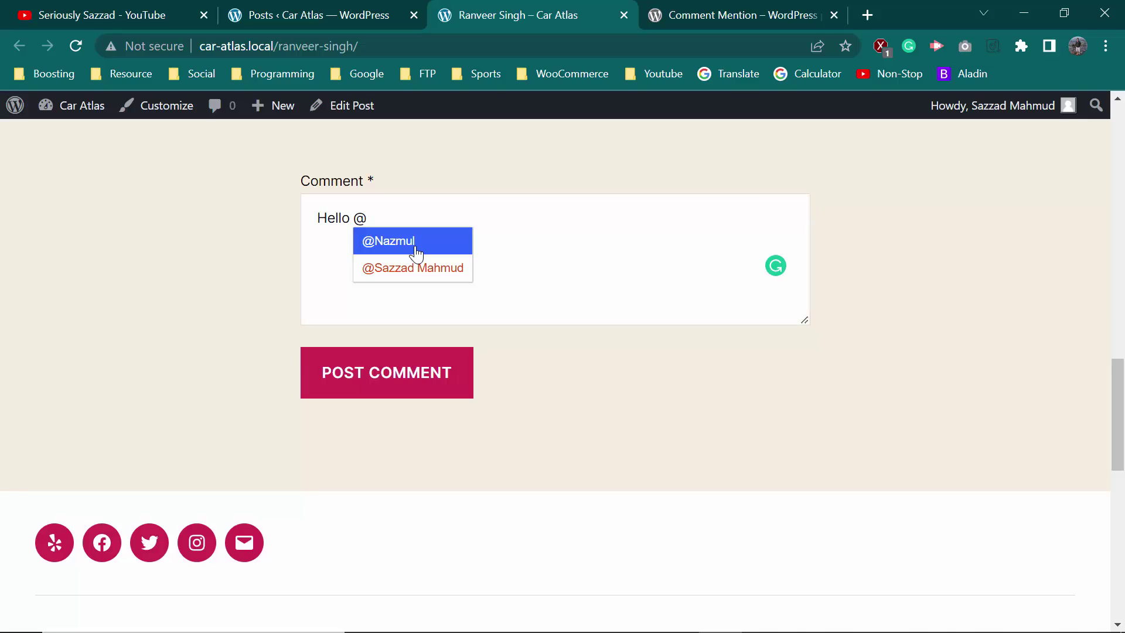
click(415, 252)
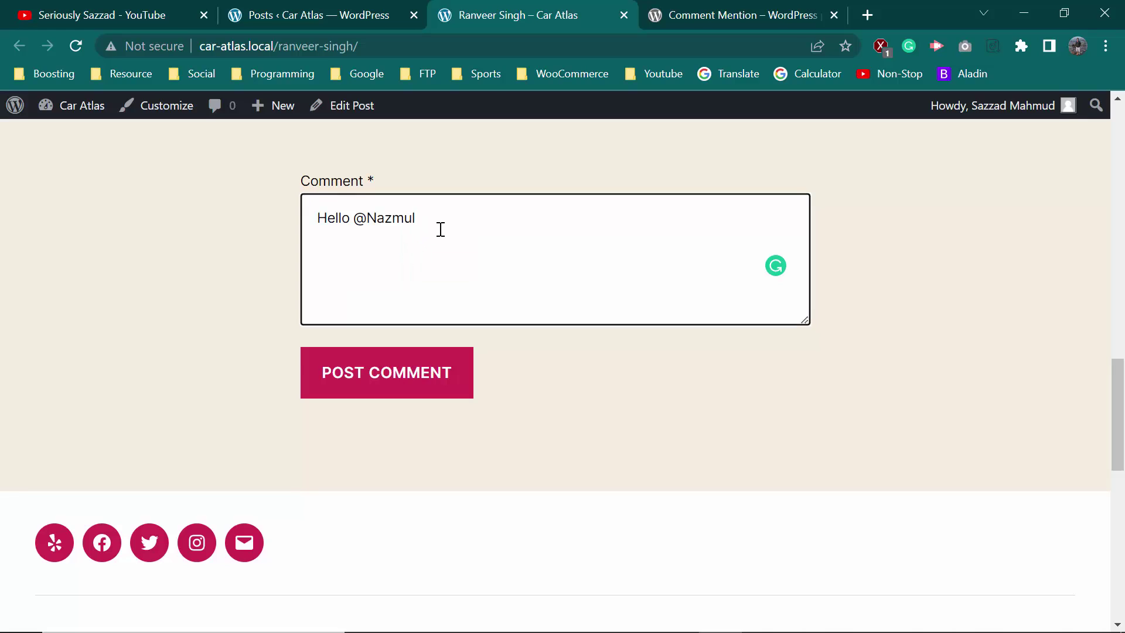
text(. How are you?)
click(407, 380)
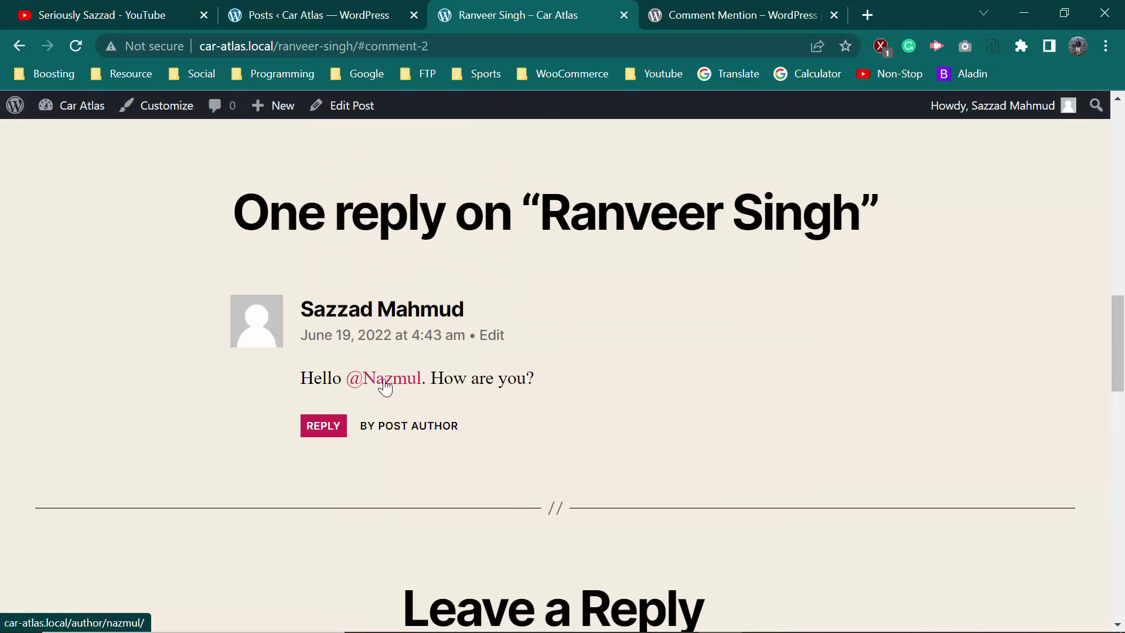
Follow the comment's @-mention to the subscriber's author archive, then return to the All Posts tab
click(385, 379)
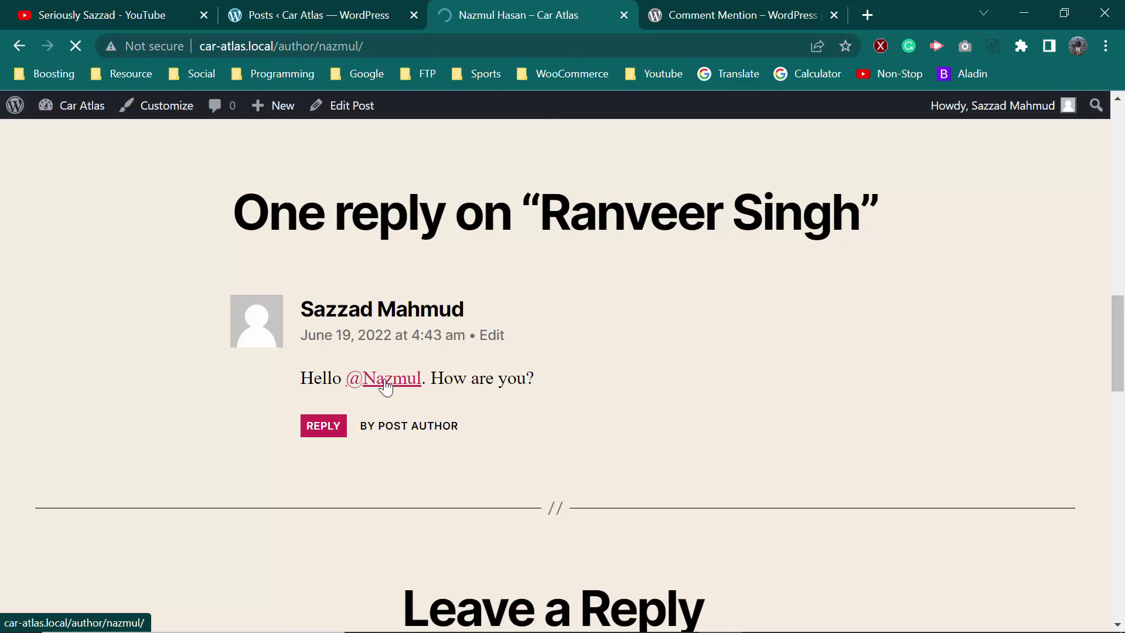
scroll(351, 363, down, 3)
scroll(305, 352, up, 3)
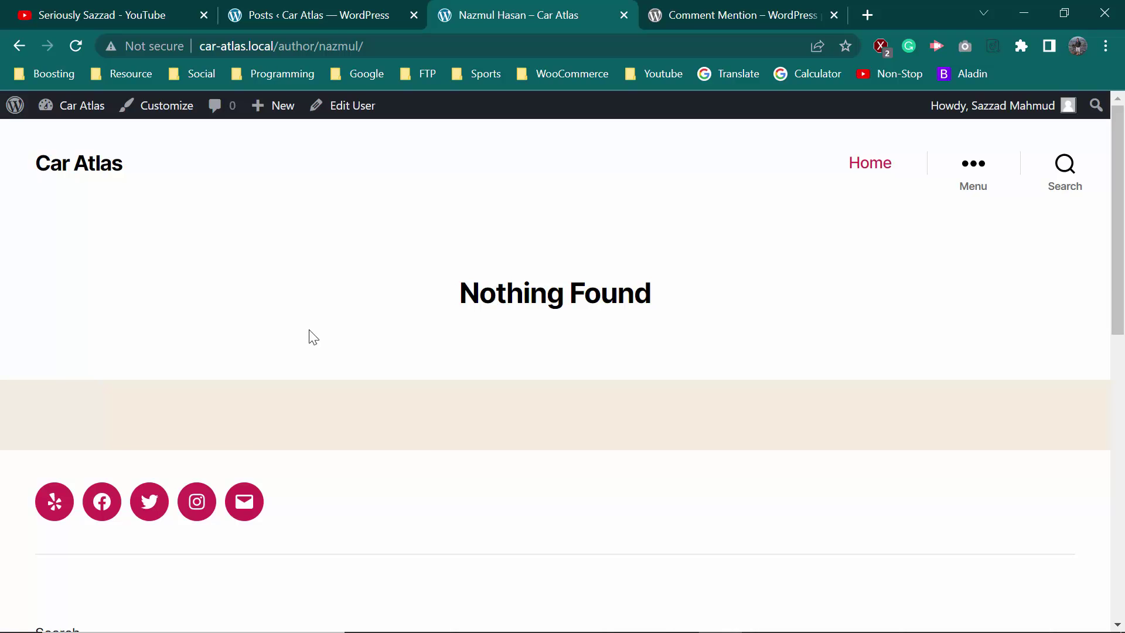
click(322, 16)
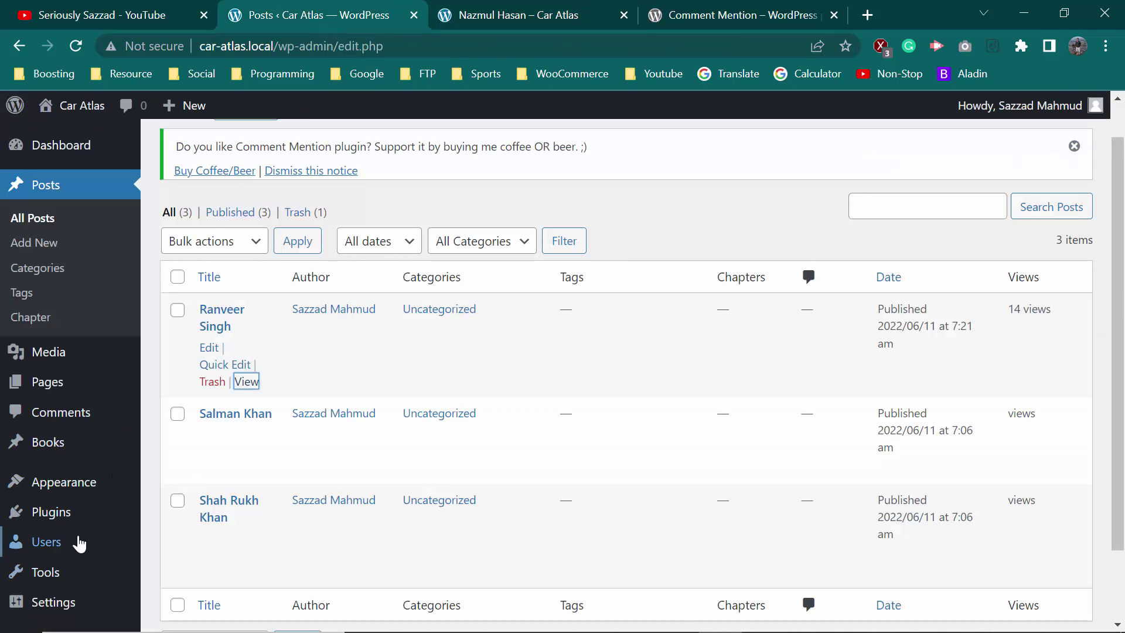
Start a new user under Users > Add New, entering the username, e-mail, first and last name
click(66, 550)
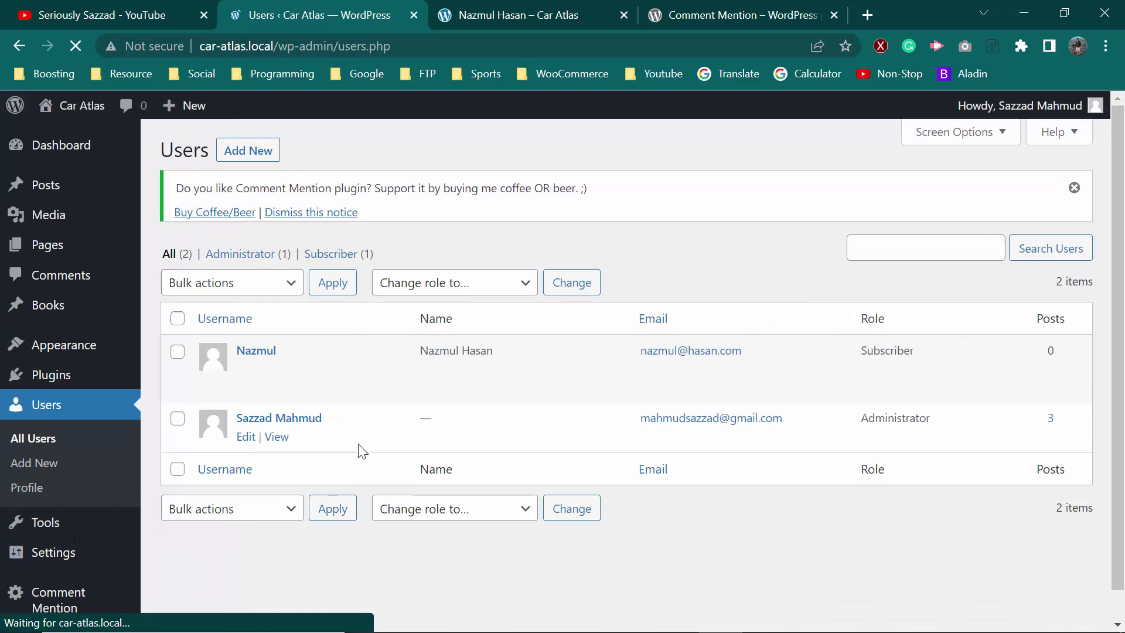
click(250, 152)
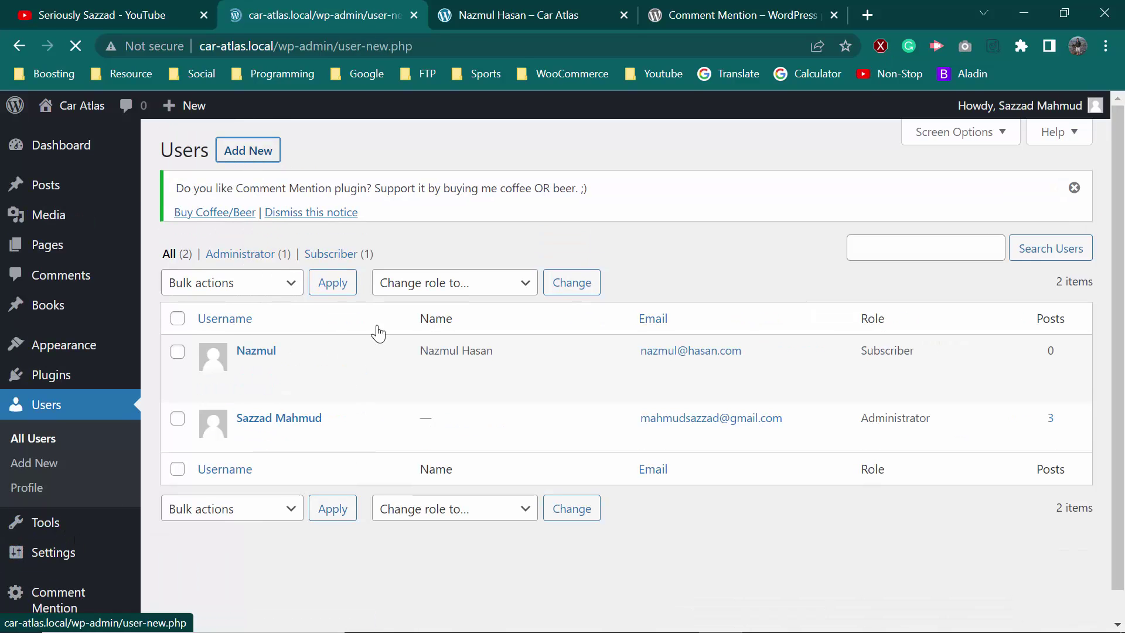
click(393, 294)
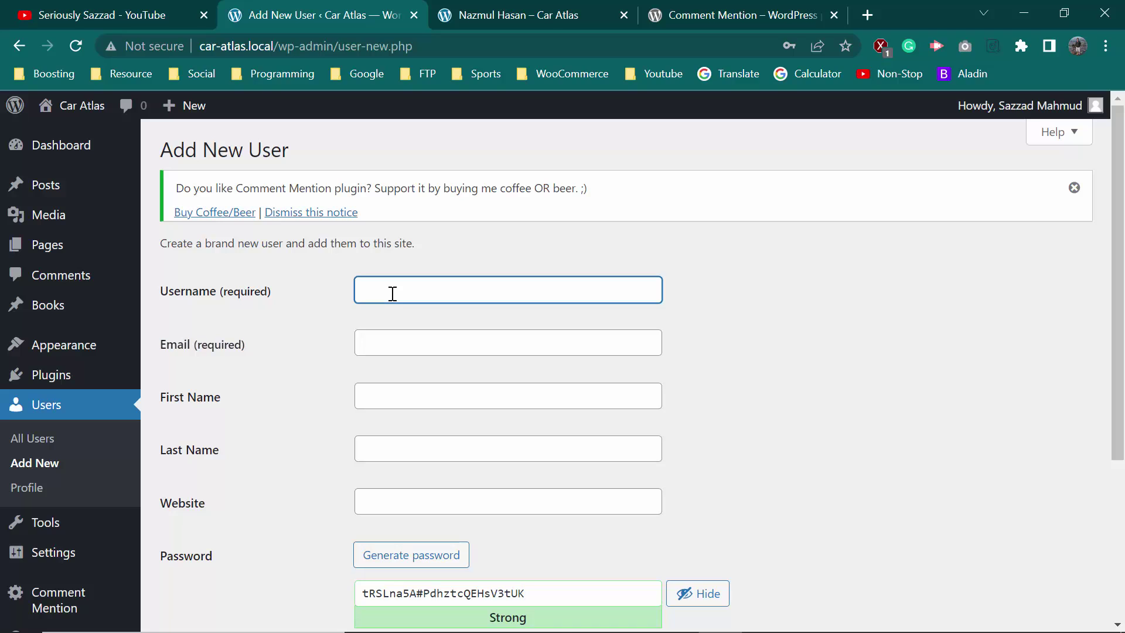
text(Minhazul)
click(403, 344)
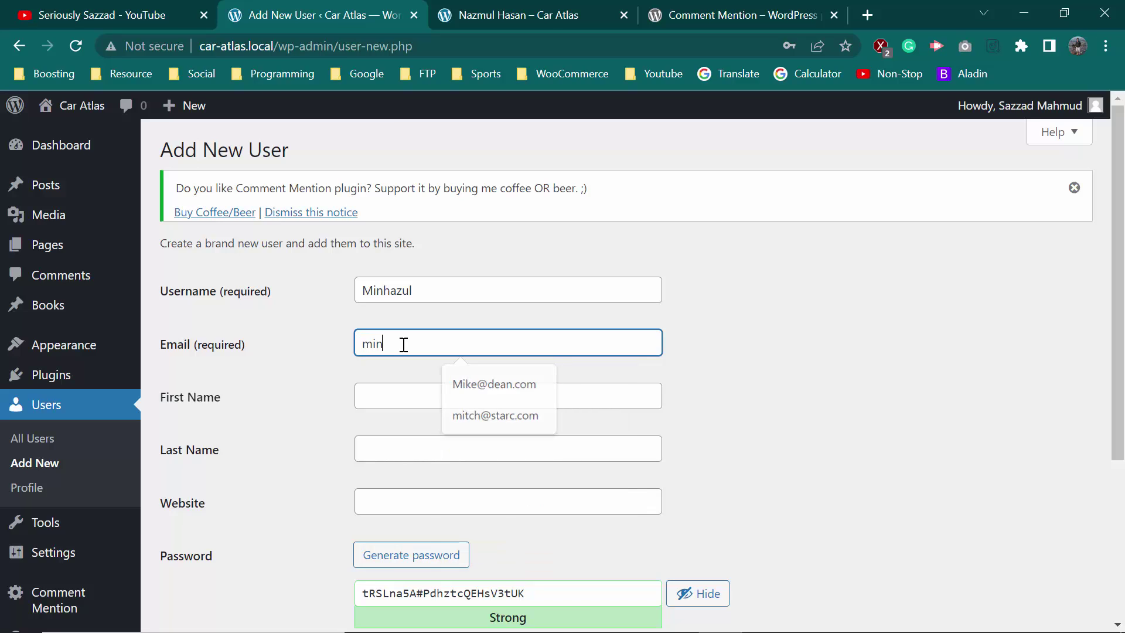
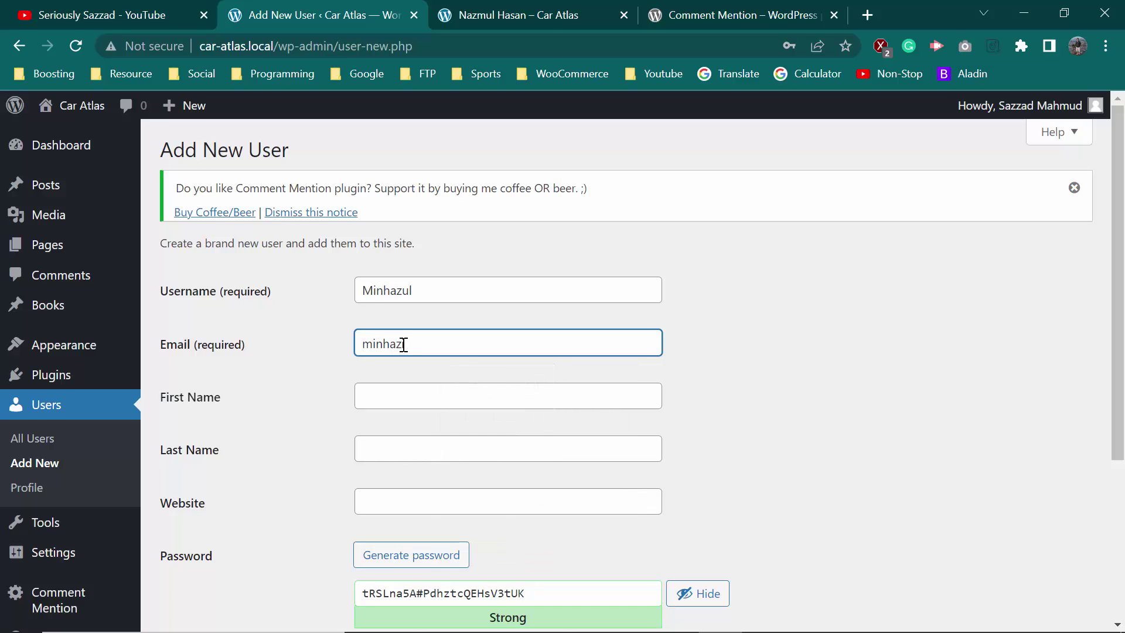
click(446, 389)
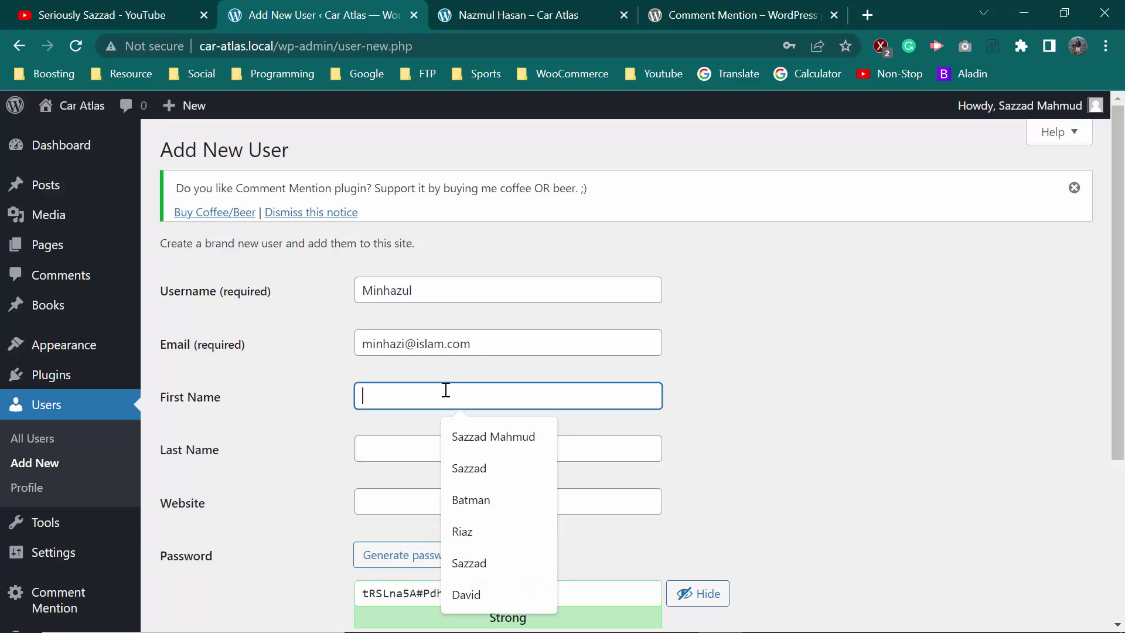
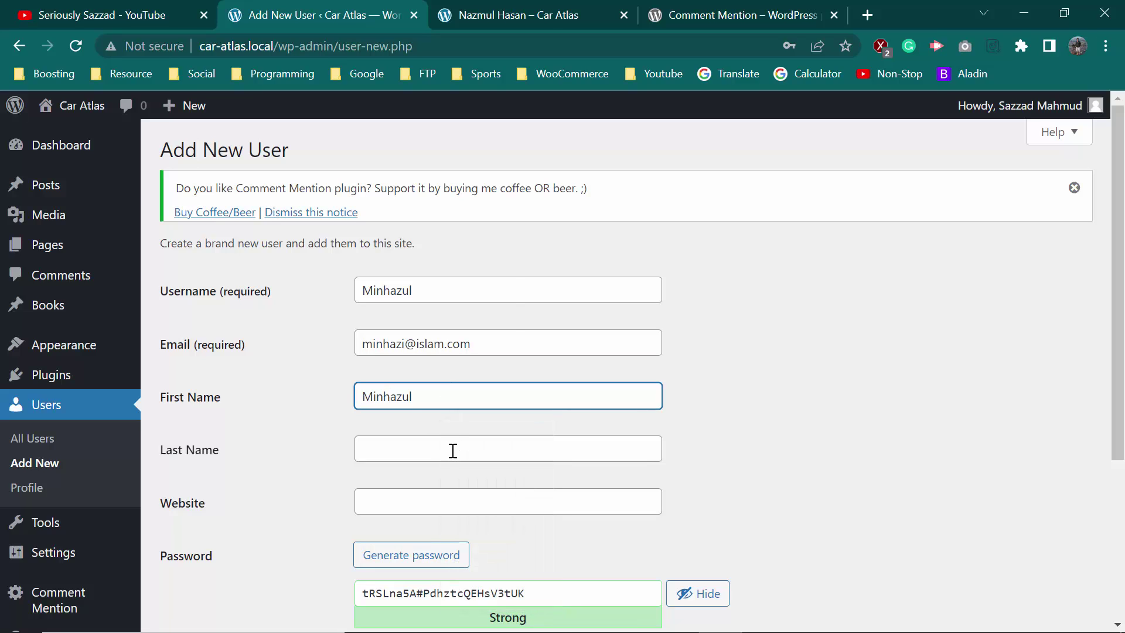
click(452, 451)
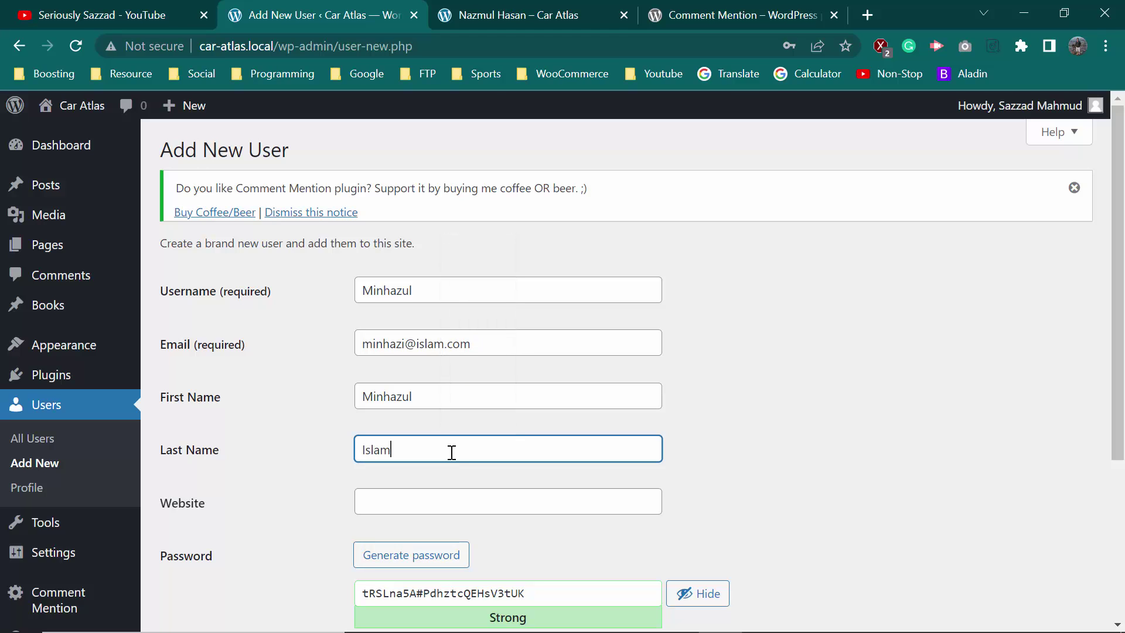
Replace the password with a simple one, confirm weak password, set role Editor, and create the user
scroll(502, 448, down, 3)
triple_click(522, 418)
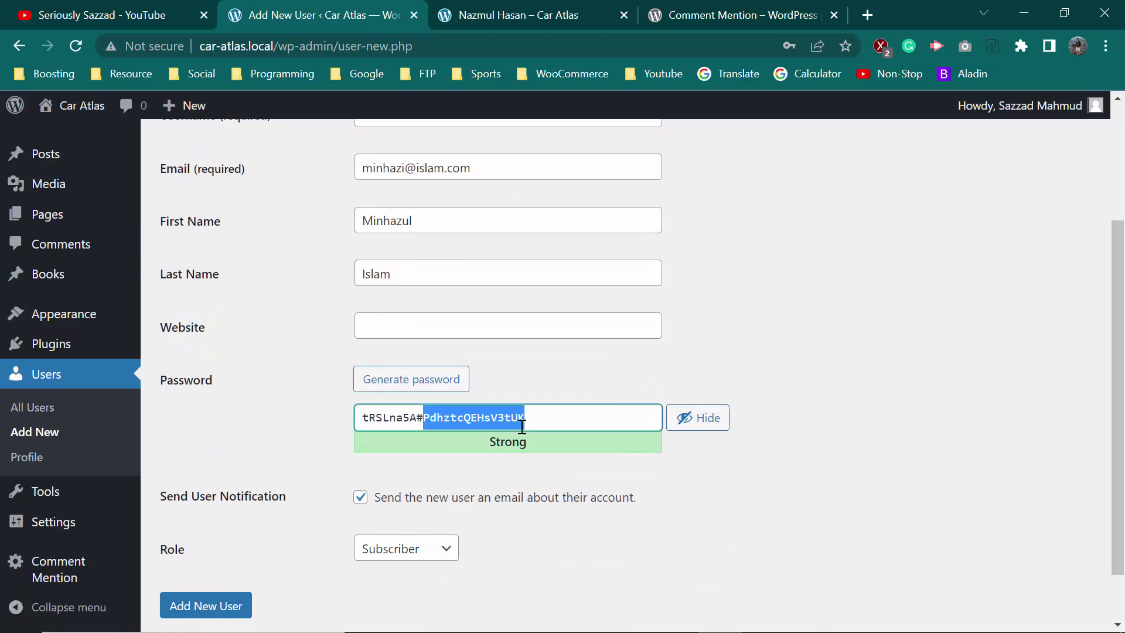
text(1234)
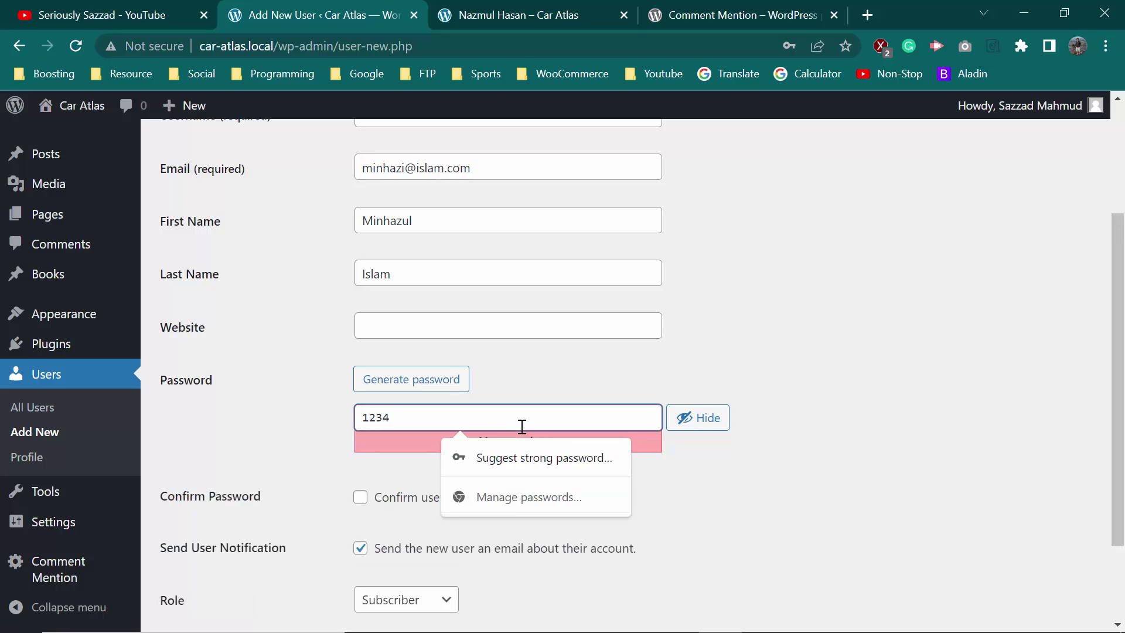
click(361, 497)
scroll(403, 535, down, 2)
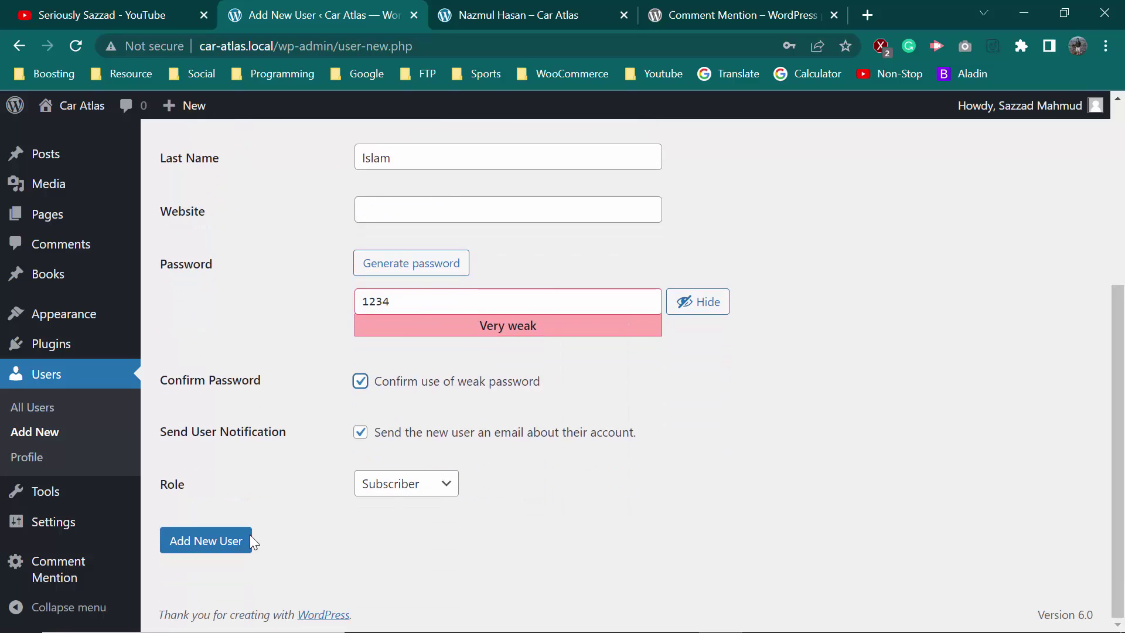
click(410, 487)
click(387, 554)
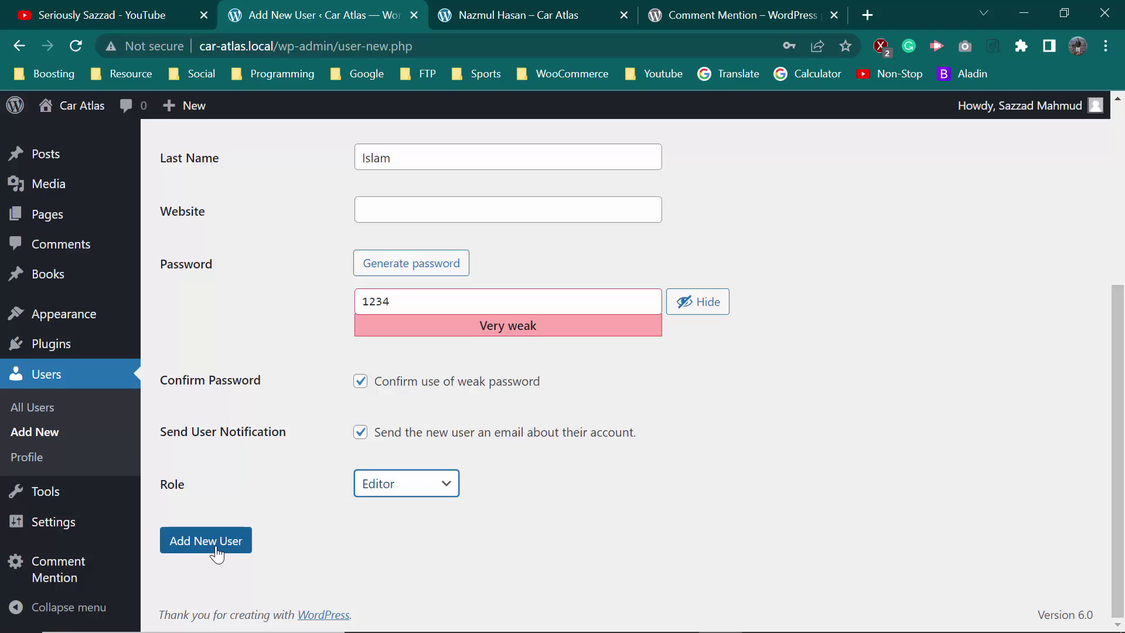
click(217, 551)
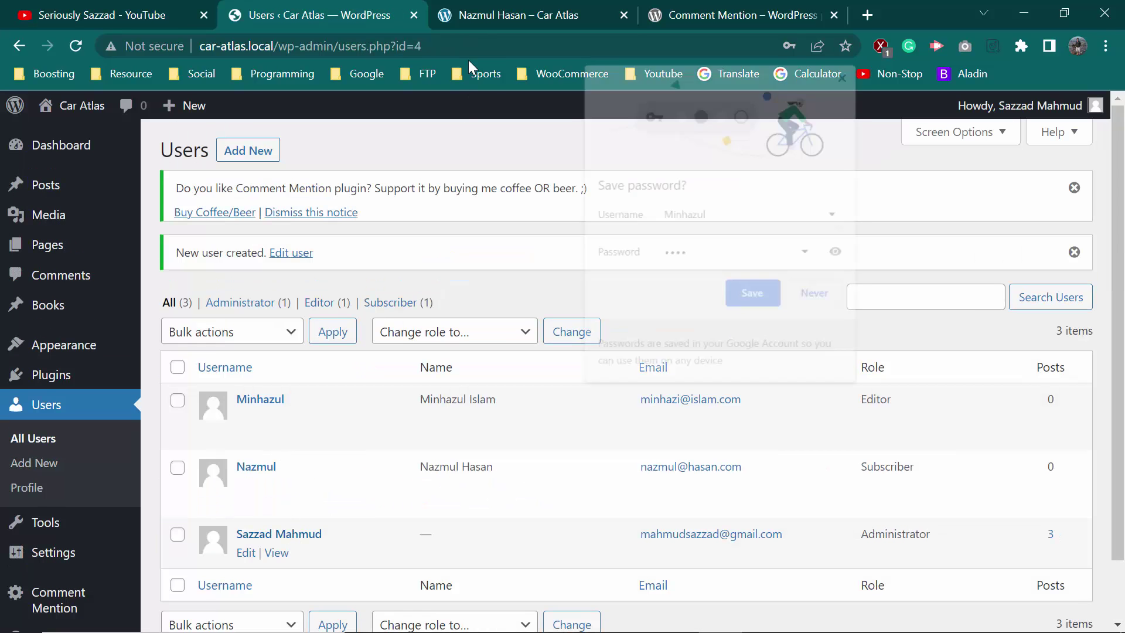
Dismiss the save-password offer and open another post from All Posts in a new tab
click(752, 292)
click(514, 26)
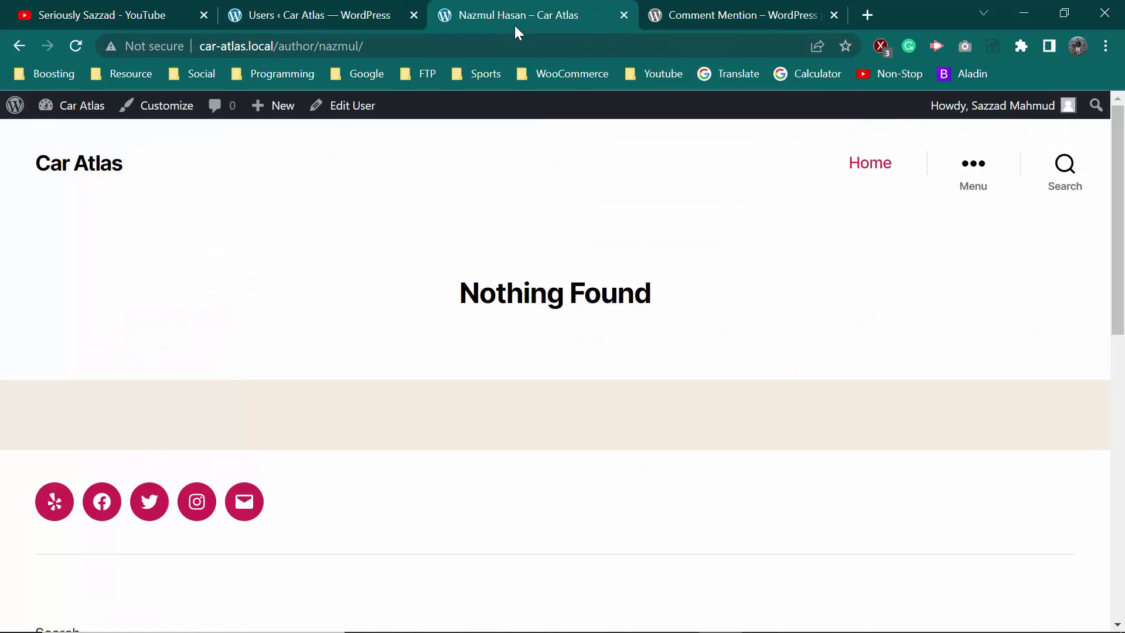
click(334, 13)
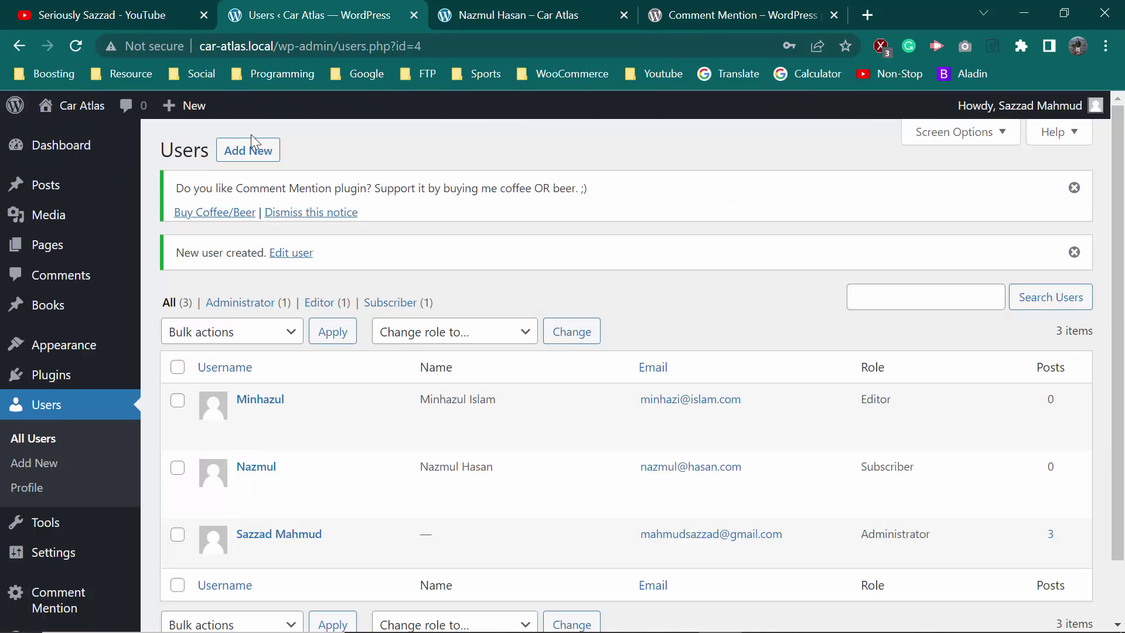
click(46, 183)
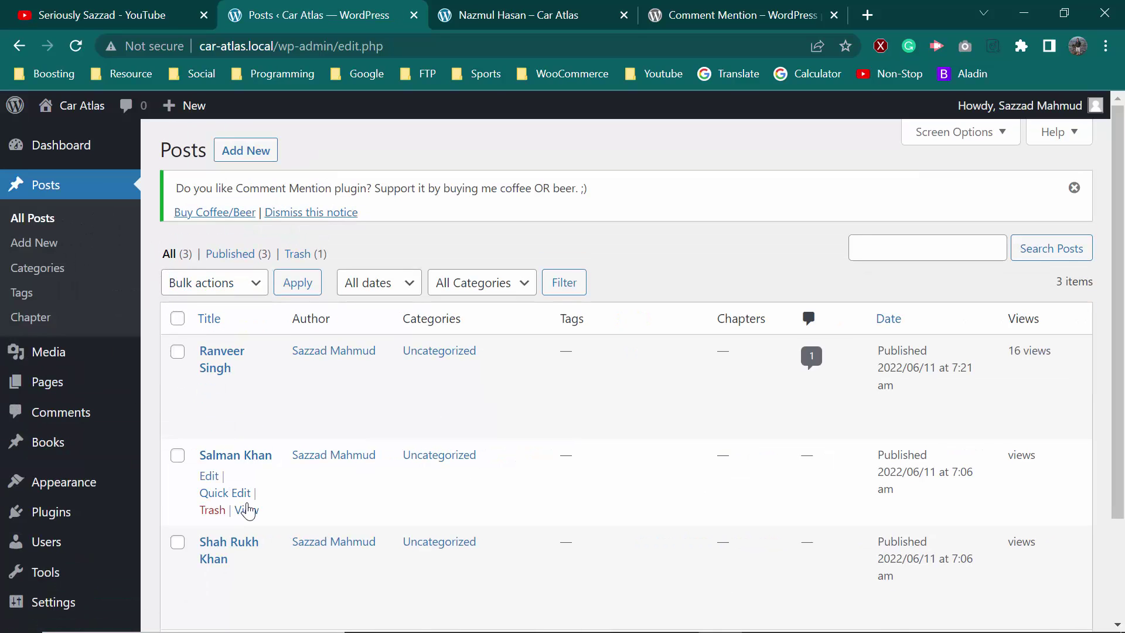
right_click(243, 510)
click(328, 320)
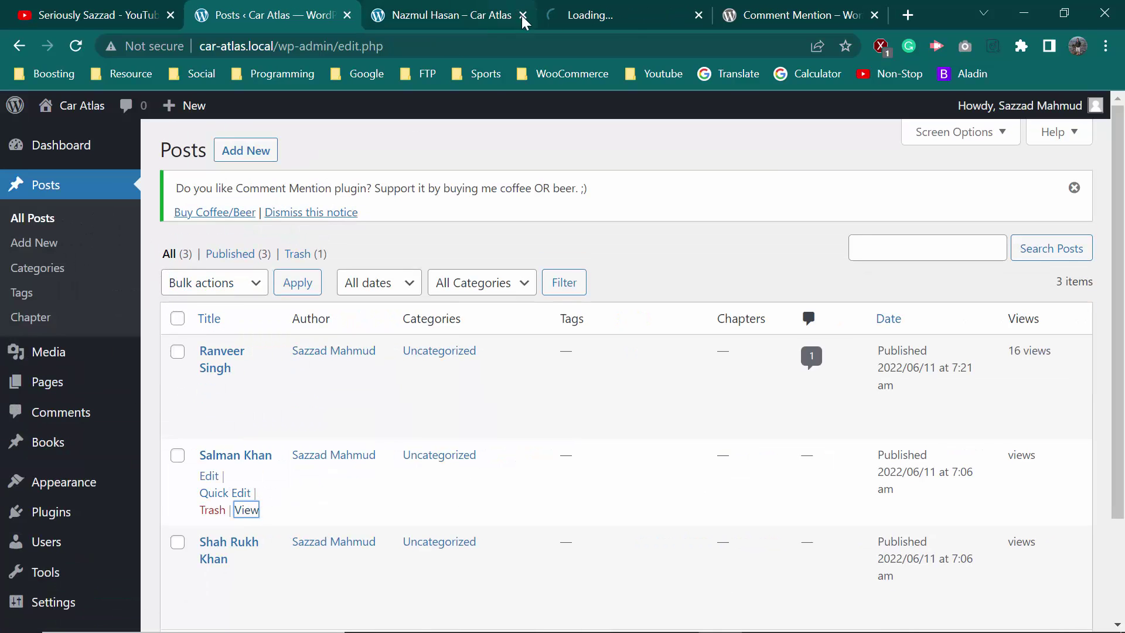
click(593, 14)
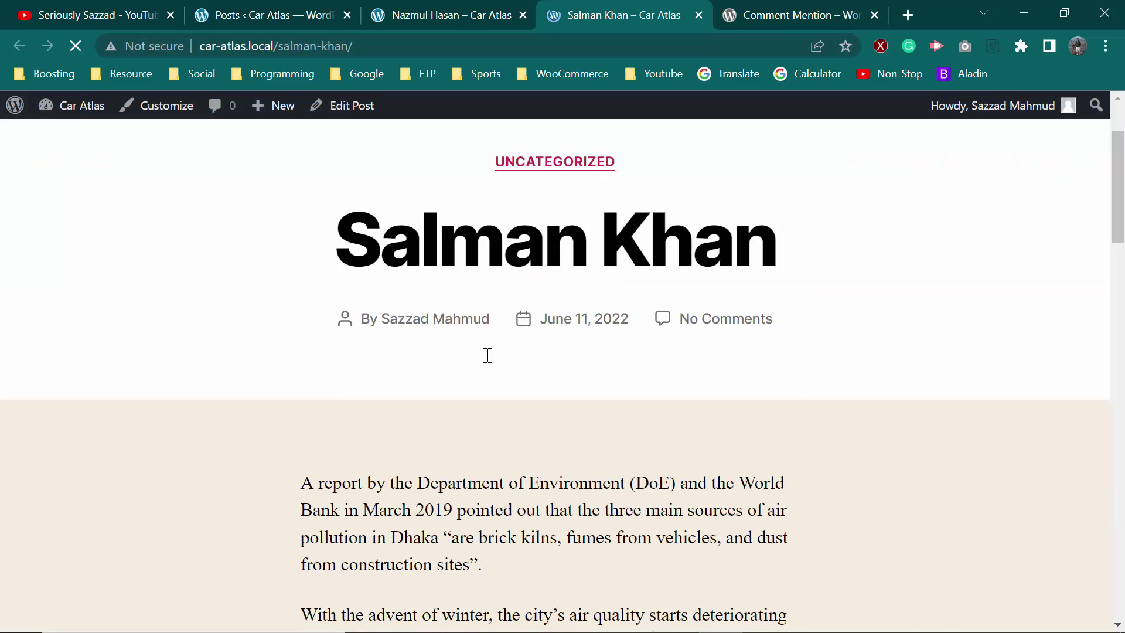
Comment on that post with an @-mention of the new editor user and submit it
scroll(488, 355, down, 10)
click(384, 319)
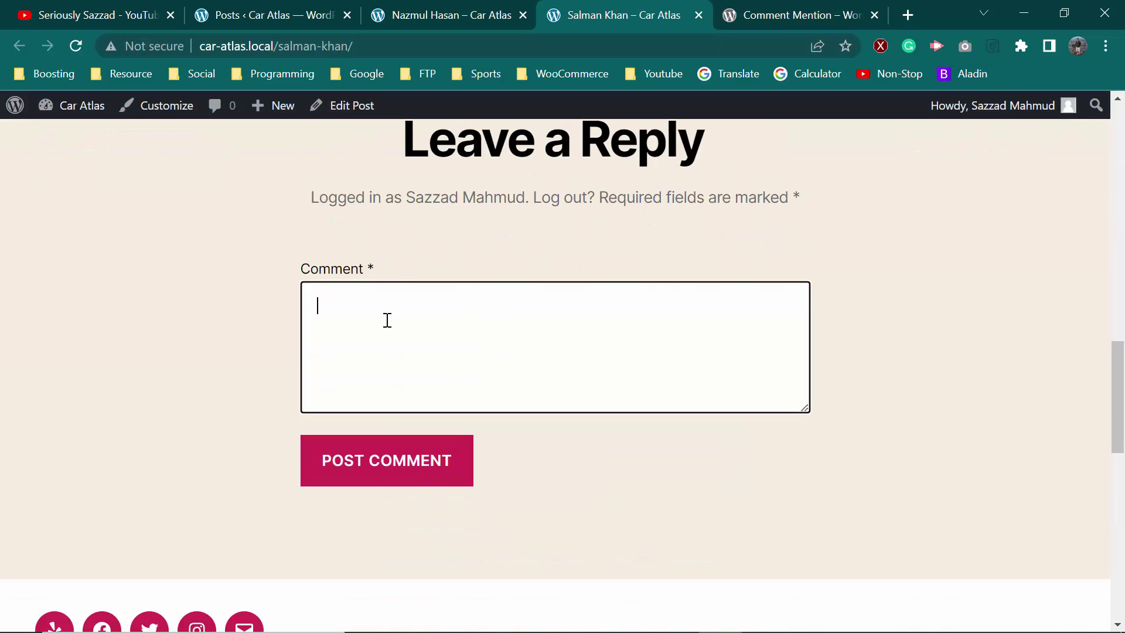
text(@)
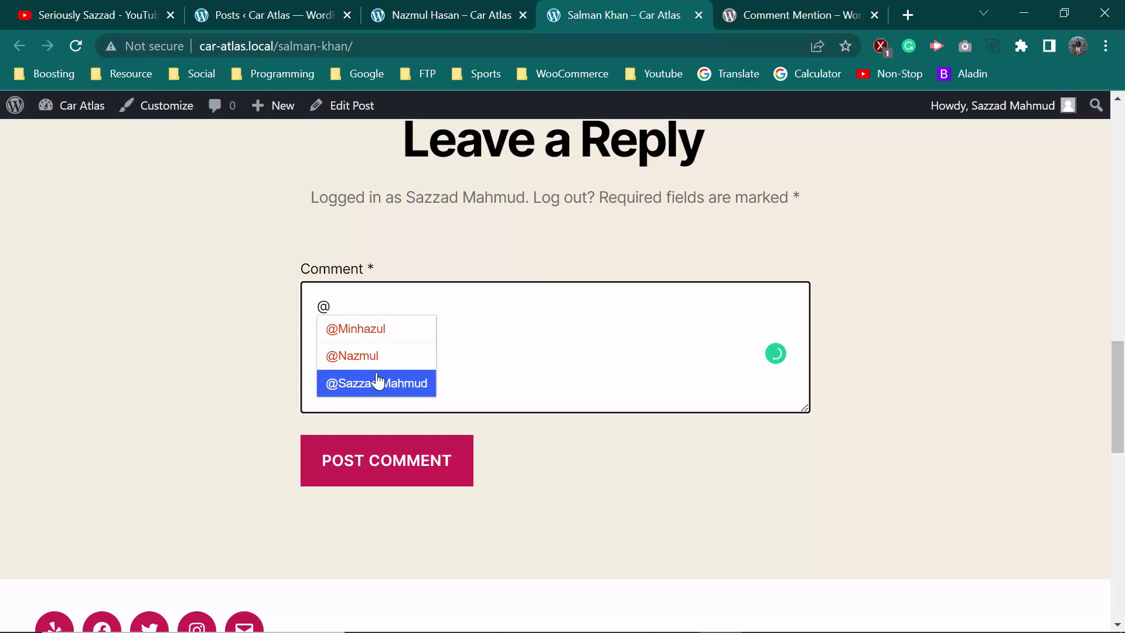
click(377, 331)
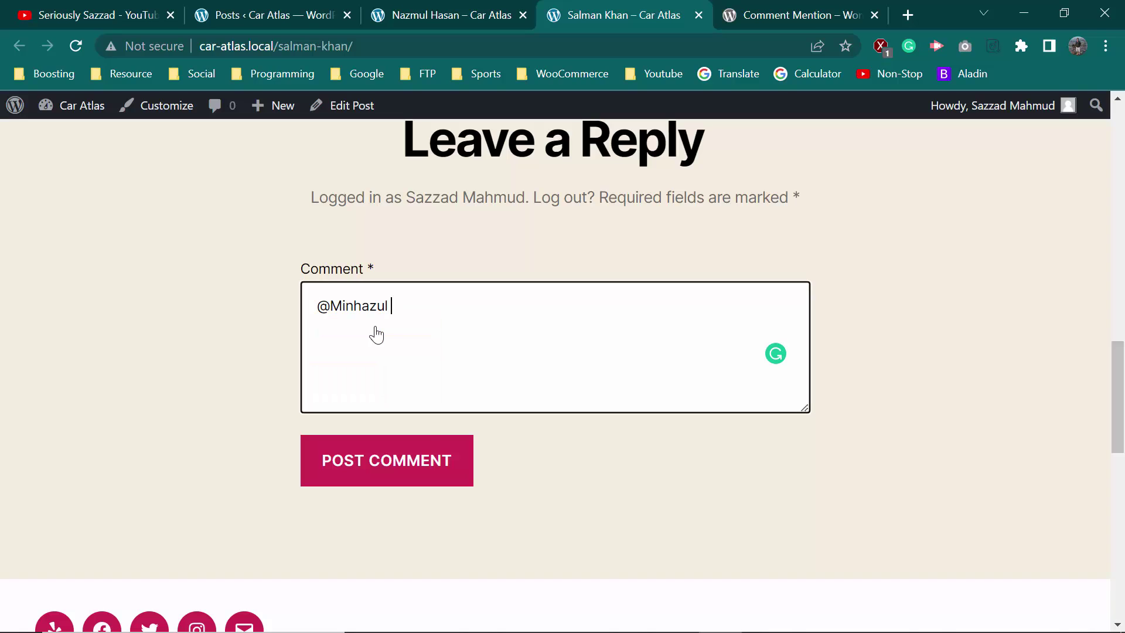
click(422, 449)
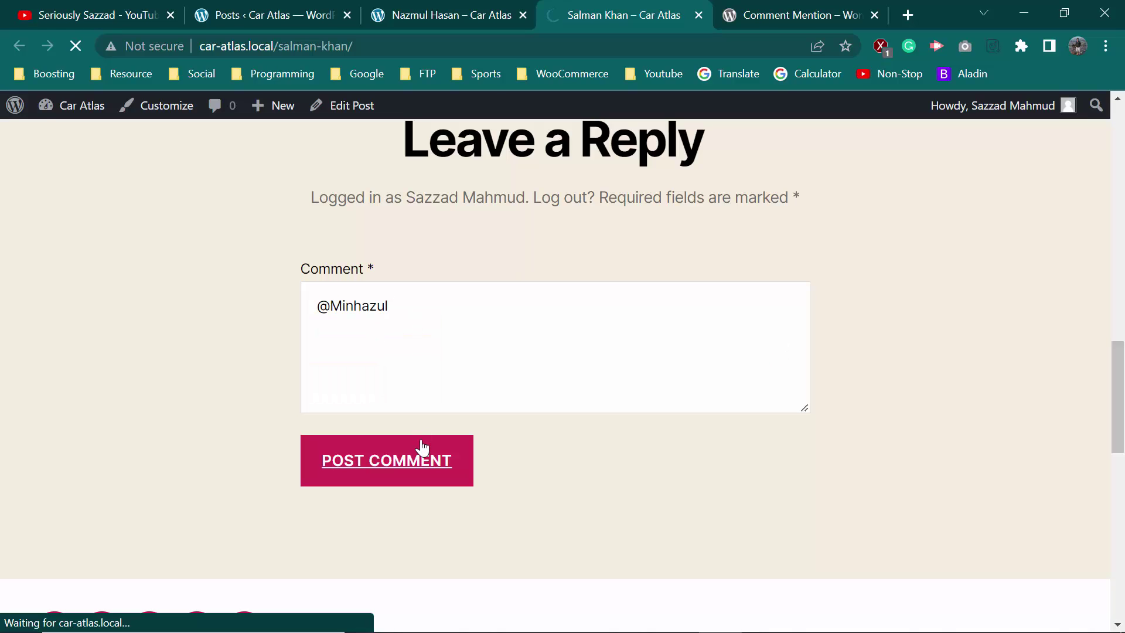
Follow the comment's @-mention to the editor's author page and select its Nothing Found heading
scroll(375, 293, up, 2)
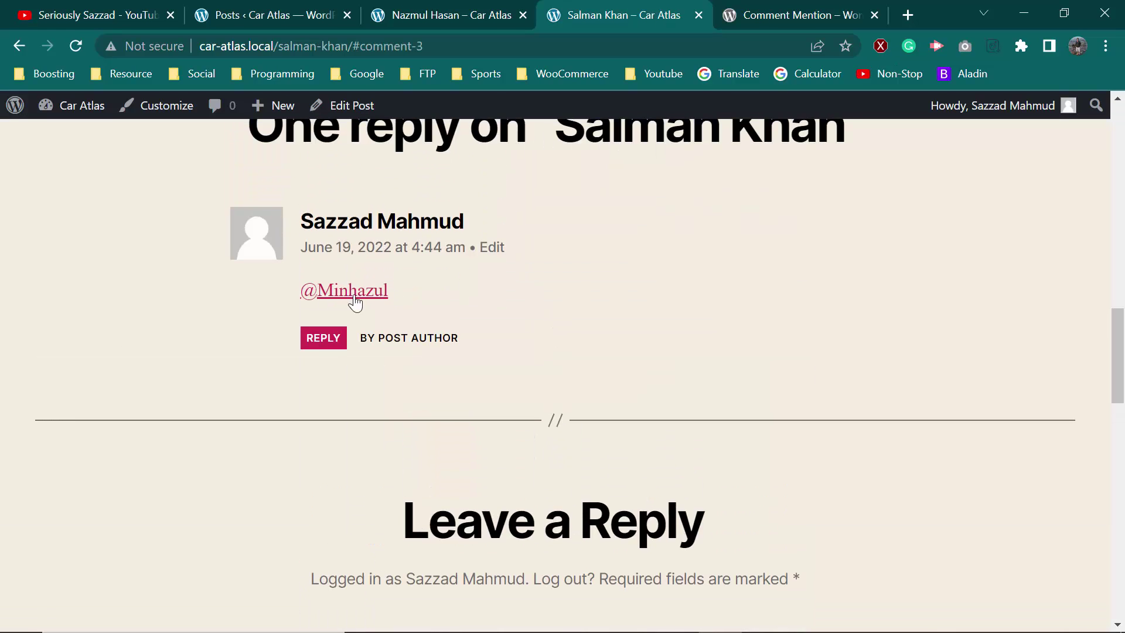
click(353, 297)
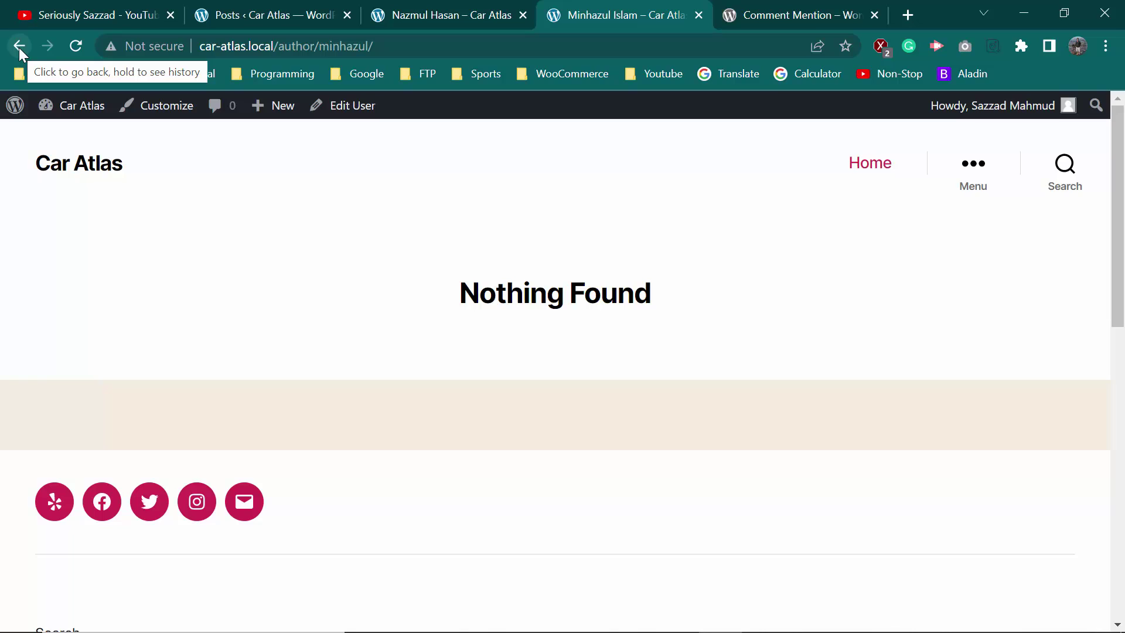
drag(460, 290, 684, 311)
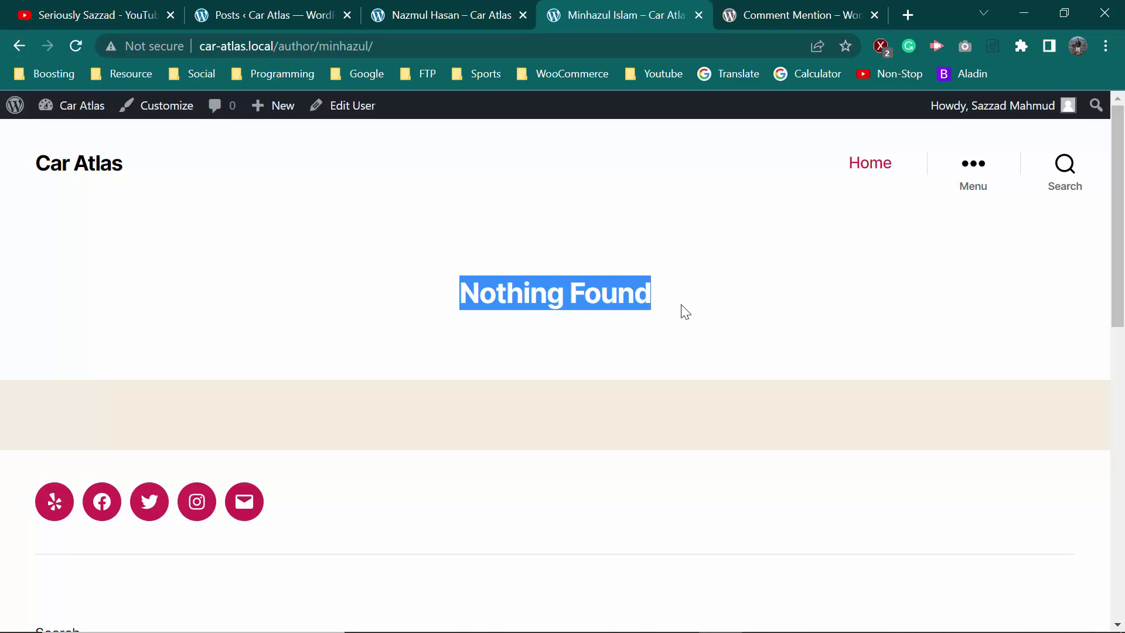
drag(614, 292, 510, 294)
click(510, 296)
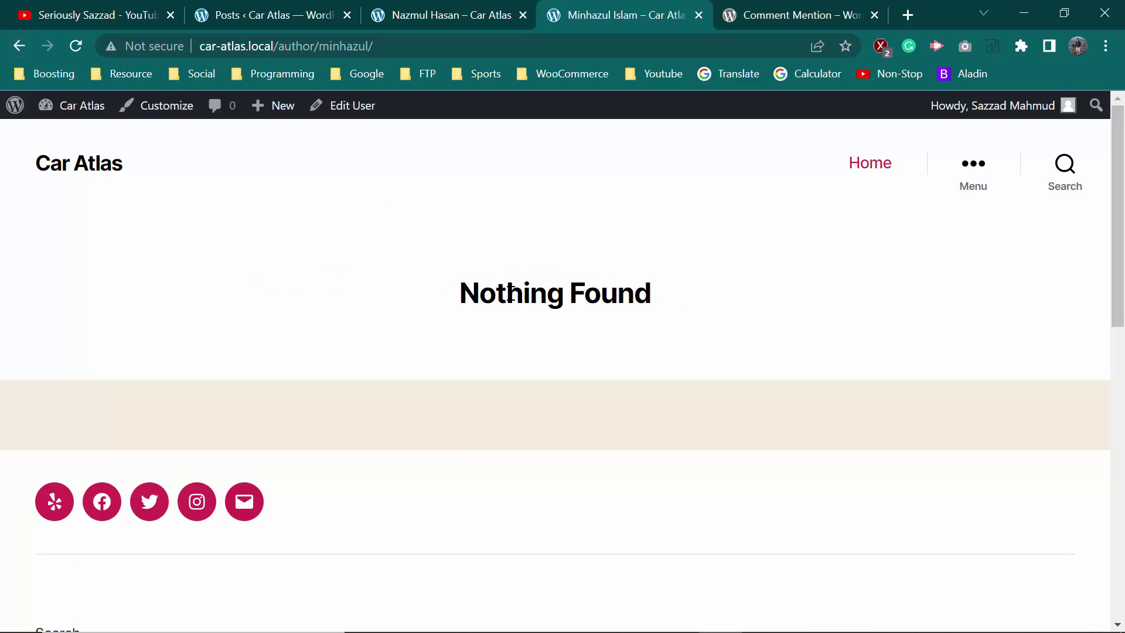
triple_click(510, 294)
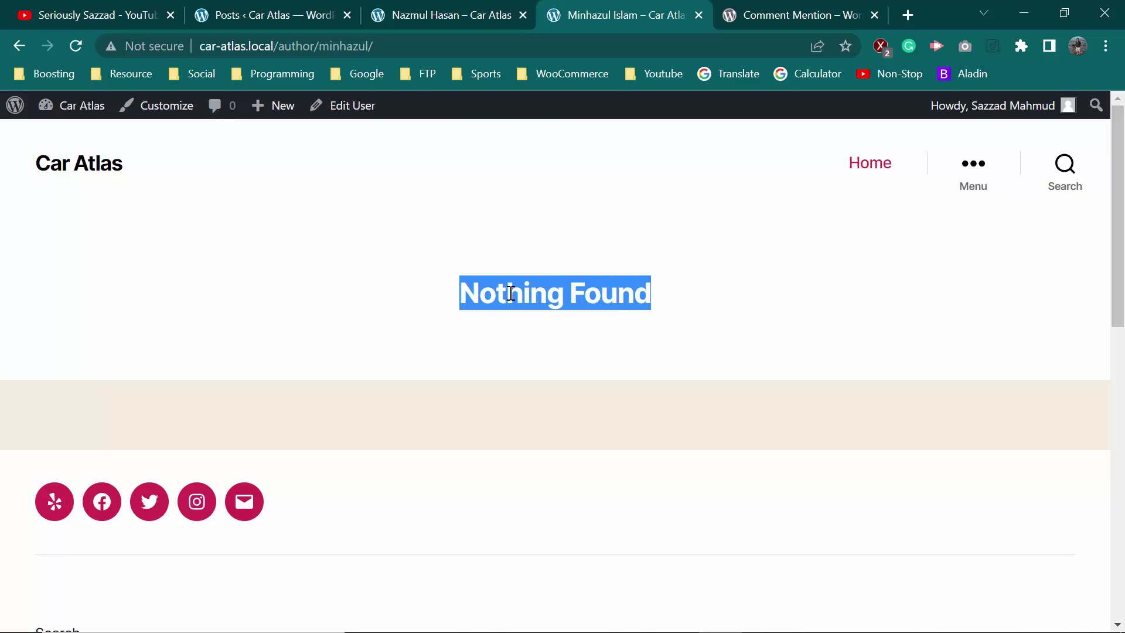
click(530, 326)
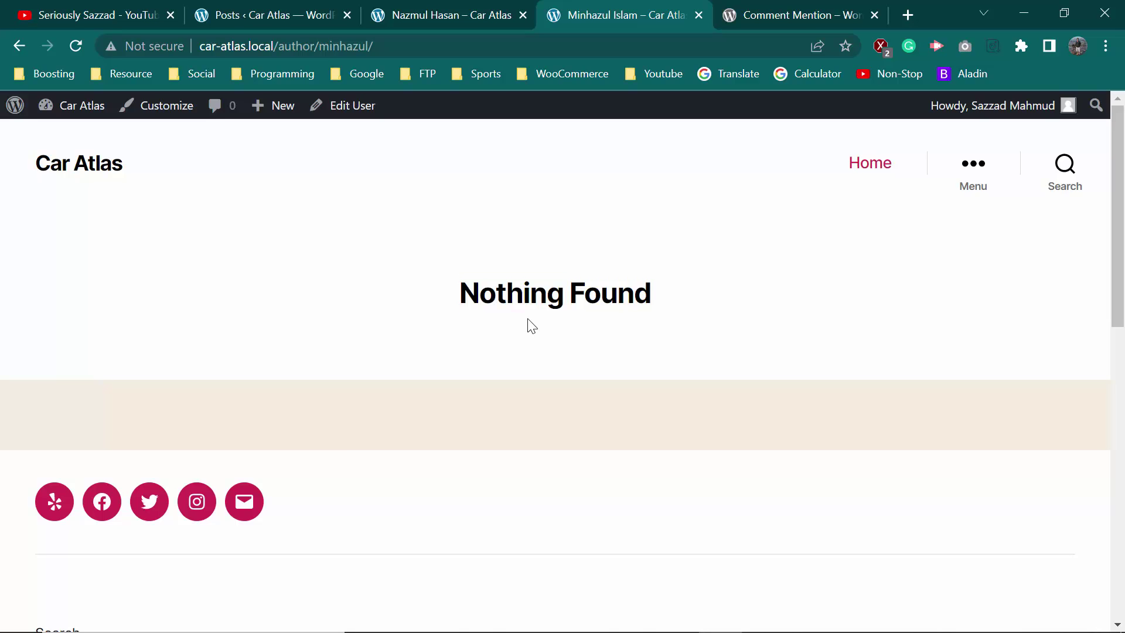